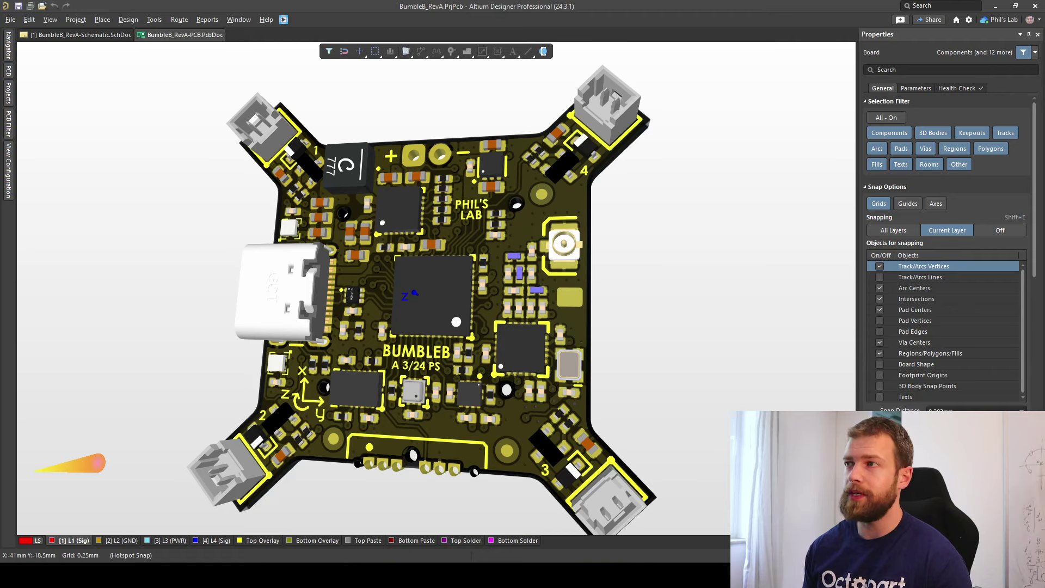
- Reset the 3-D board to top-down and inspect the corner MOSFETs in Properties
{"action": "key", "text": "shift+h"}
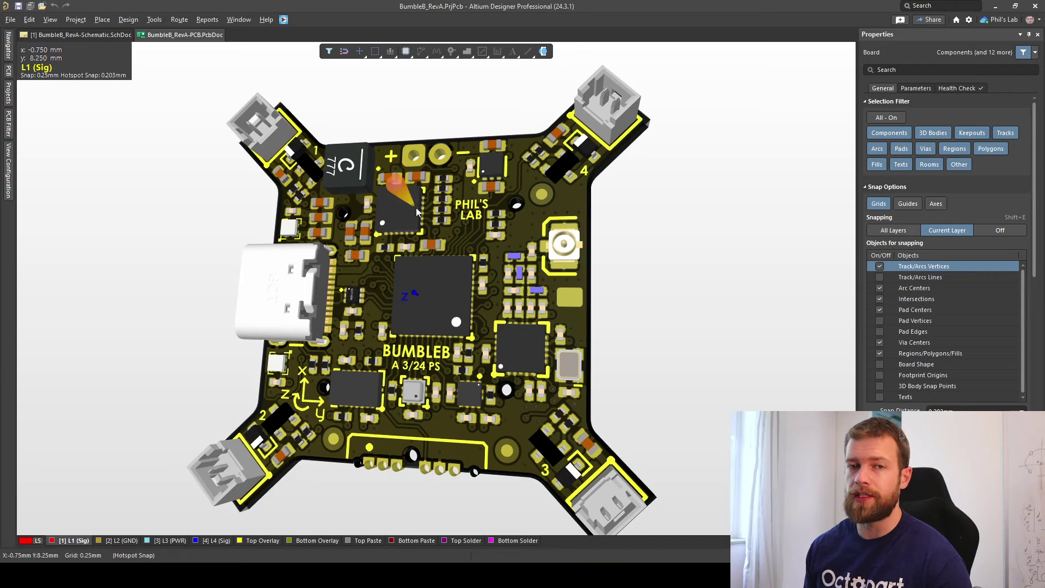
{"action": "scroll", "coordinate": [383, 177], "scroll_direction": "up", "scroll_amount": 3}
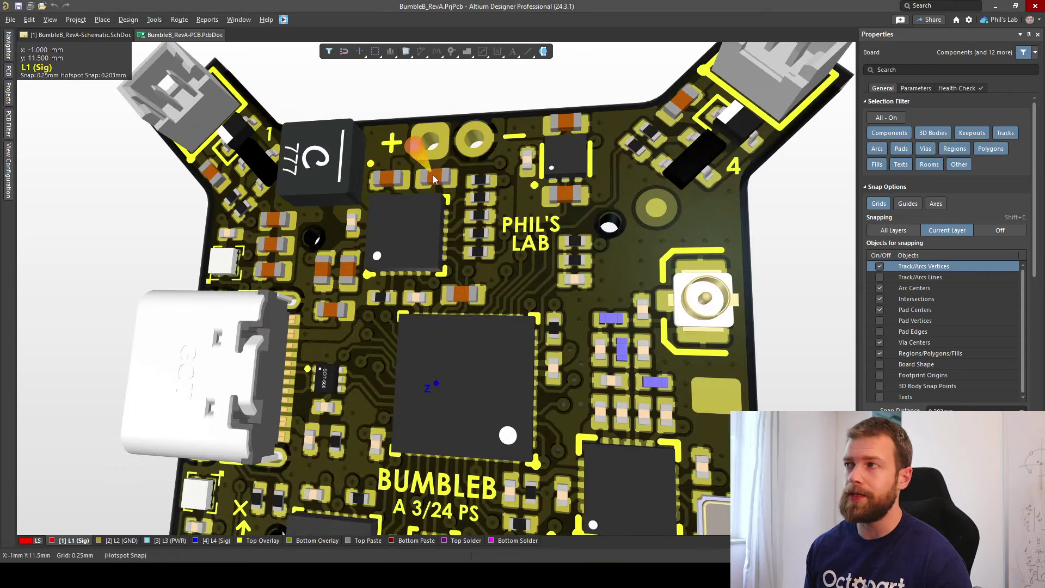
{"action": "scroll", "coordinate": [440, 222], "scroll_direction": "down", "scroll_amount": 3}
{"action": "key", "text": "0"}
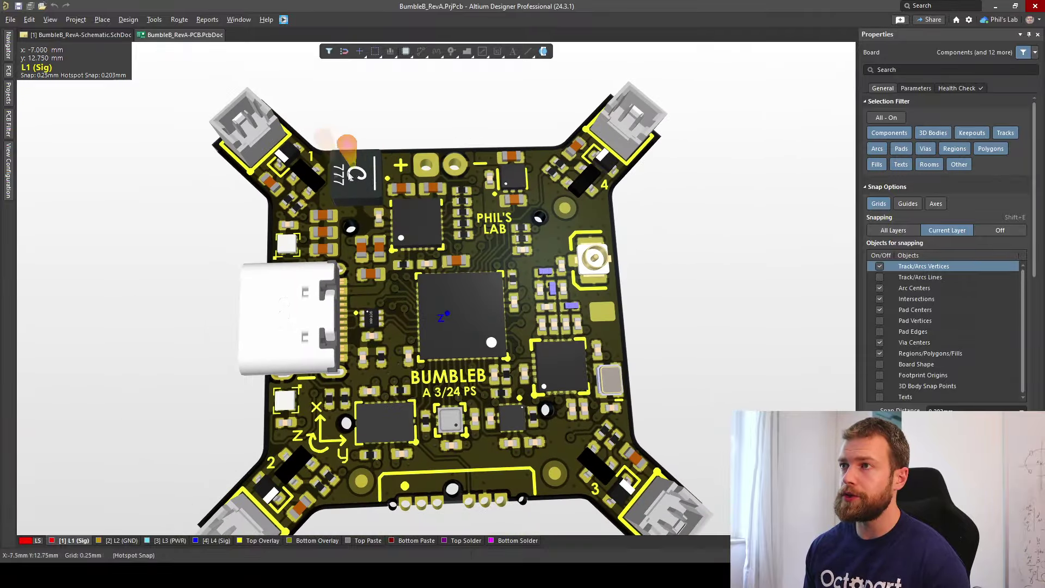
{"action": "left_click", "coordinate": [342, 185]}
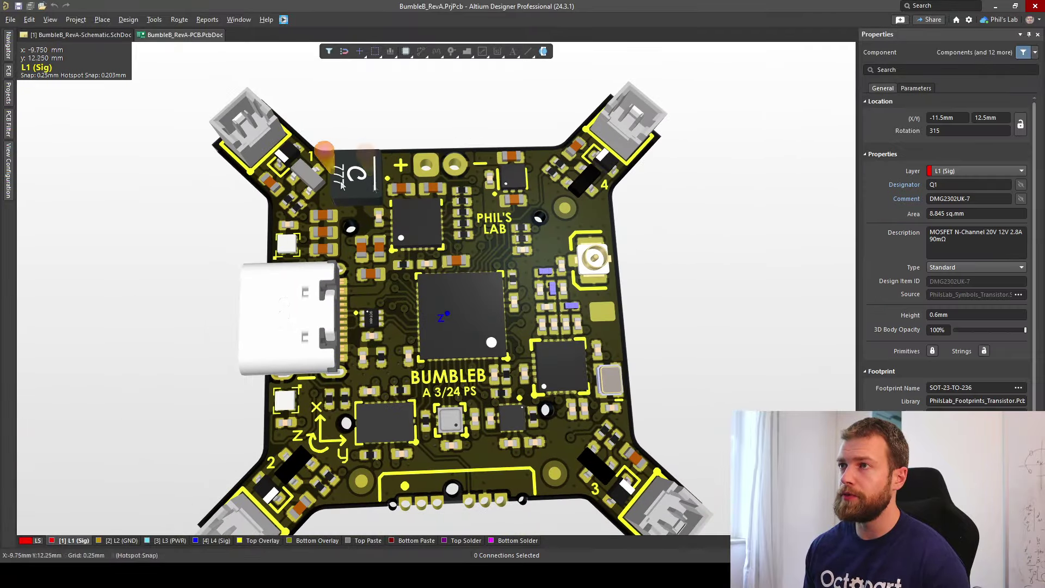
{"action": "left_click", "coordinate": [587, 173]}
{"action": "left_click", "coordinate": [596, 466]}
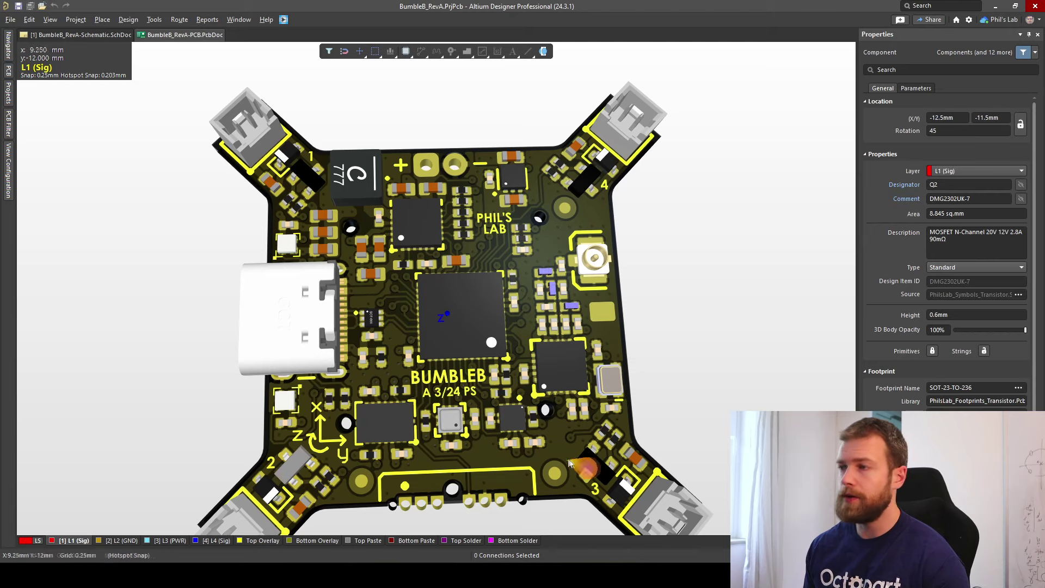
{"action": "left_click", "coordinate": [681, 399]}
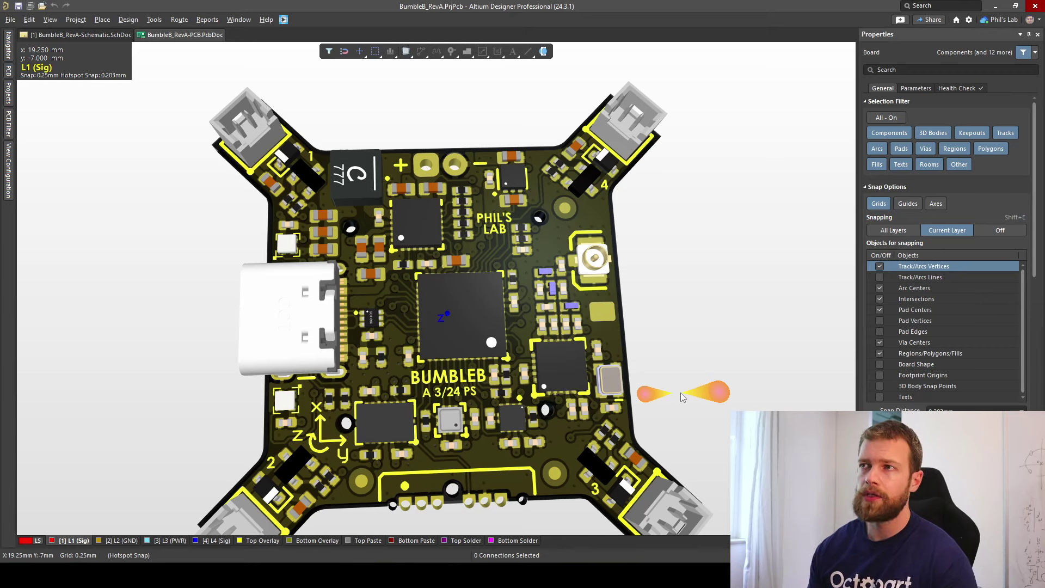
- Select Q1 and cross-probe to its motor-driver circuit in the schematic
{"action": "scroll", "coordinate": [594, 181], "scroll_direction": "up", "scroll_amount": 3}
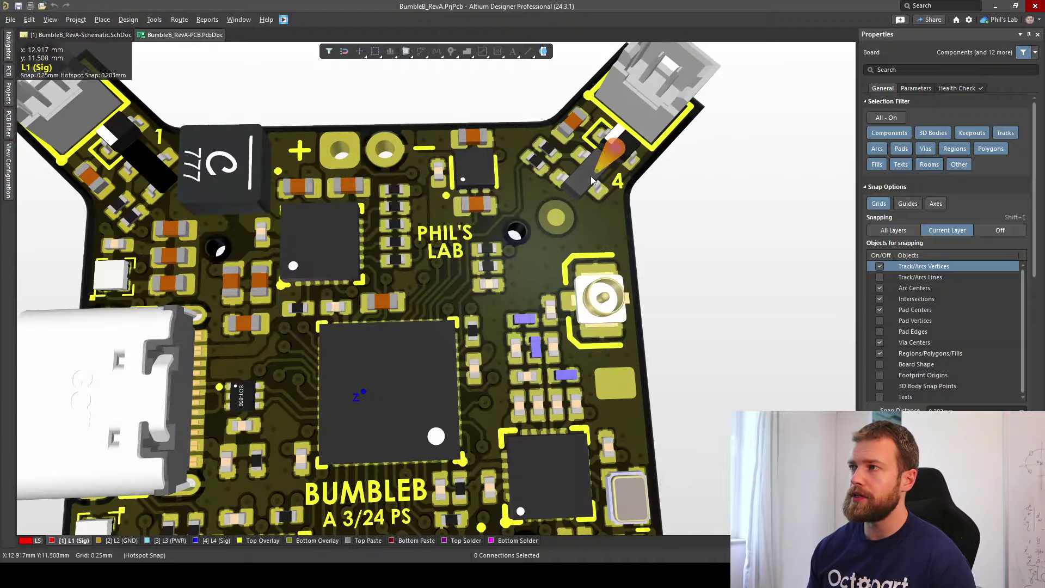
{"action": "left_click", "coordinate": [139, 155]}
{"action": "scroll", "coordinate": [295, 190], "scroll_direction": "left", "scroll_amount": 2}
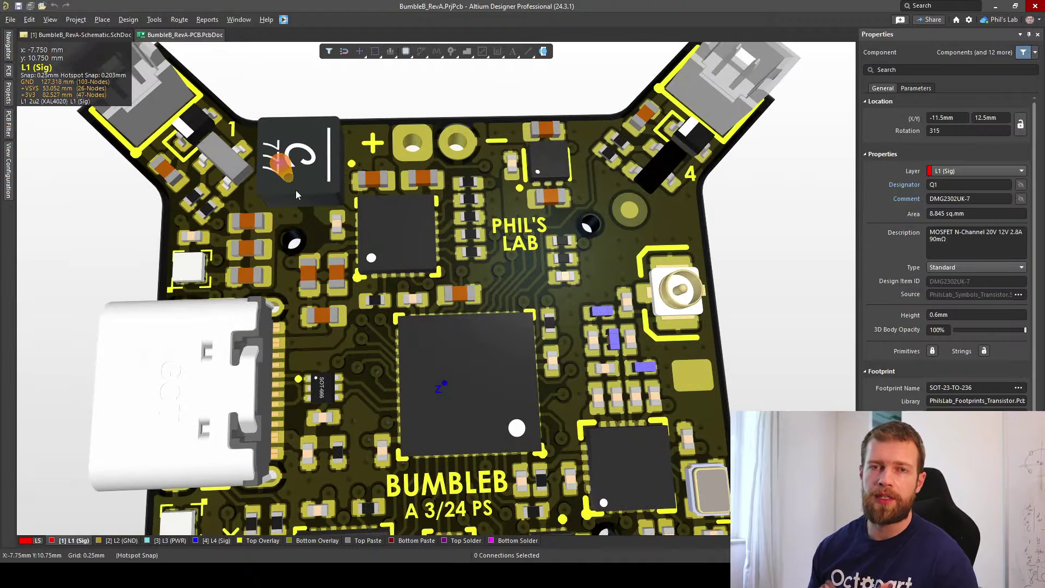
{"action": "key", "text": "ctrl+Tab"}
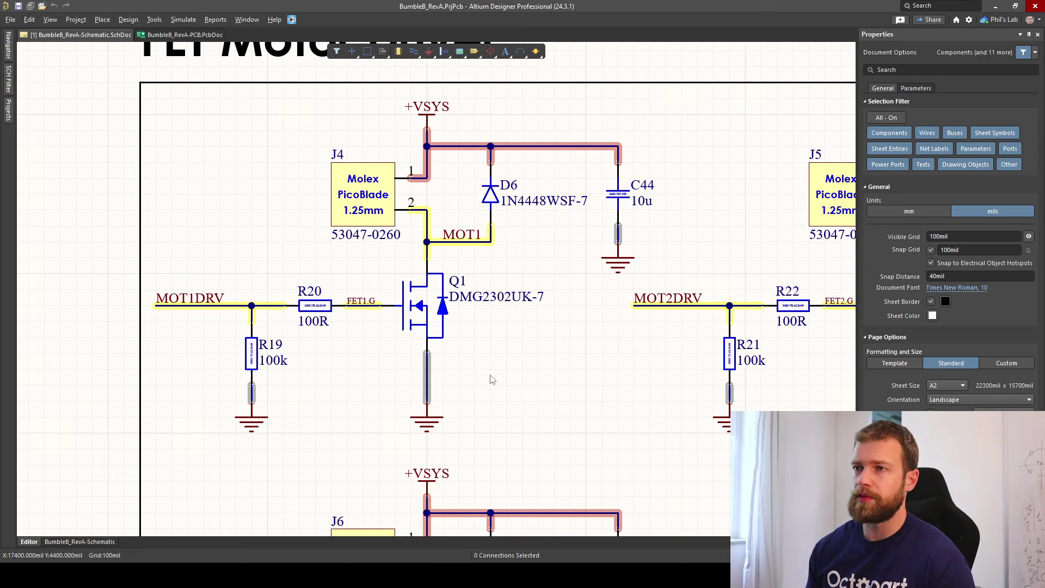
{"action": "left_click", "coordinate": [431, 314]}
{"action": "left_click", "coordinate": [488, 330]}
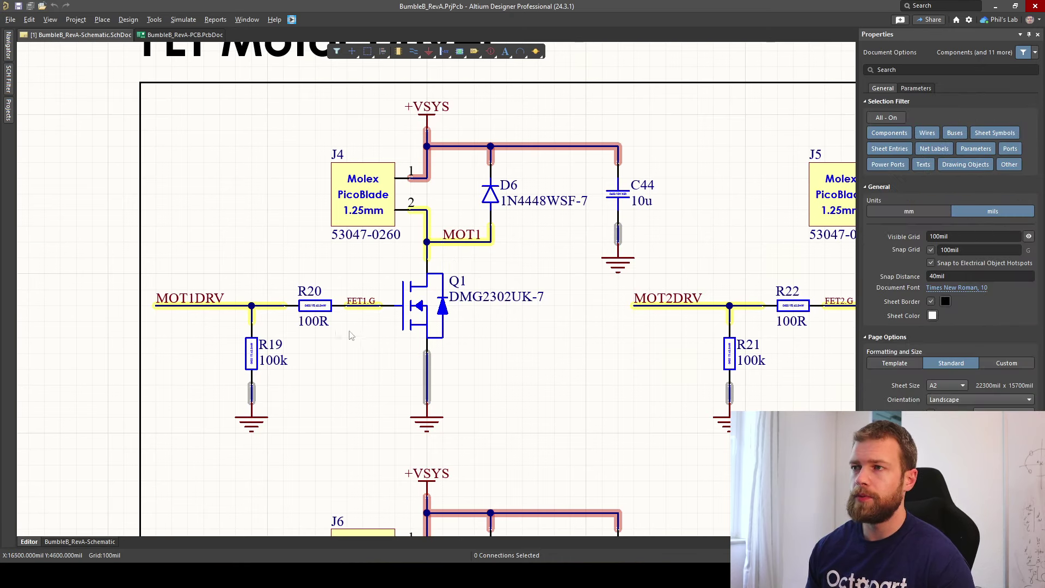
{"action": "left_click", "coordinate": [249, 354]}
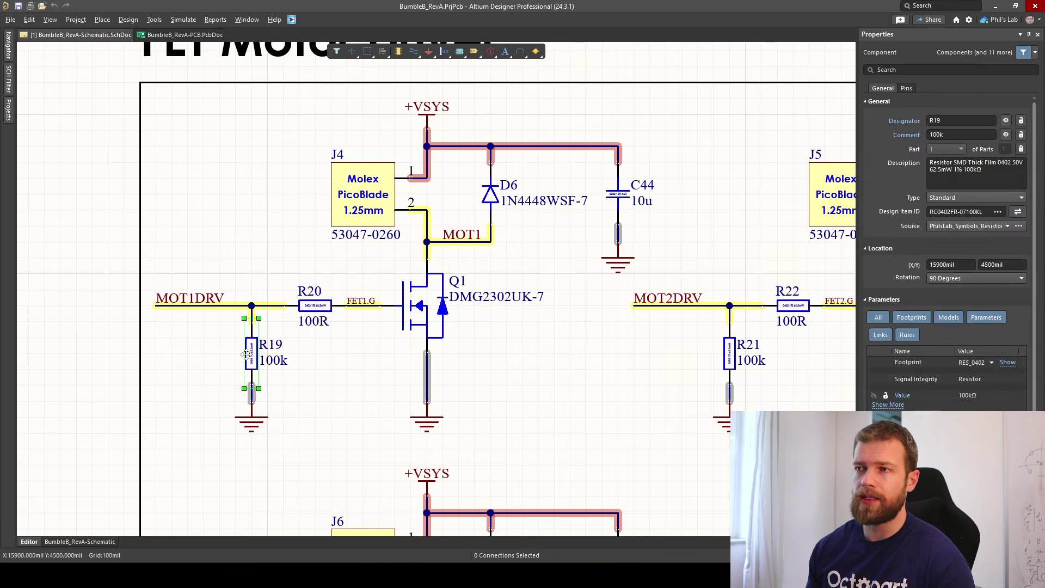
{"action": "left_click", "coordinate": [215, 361]}
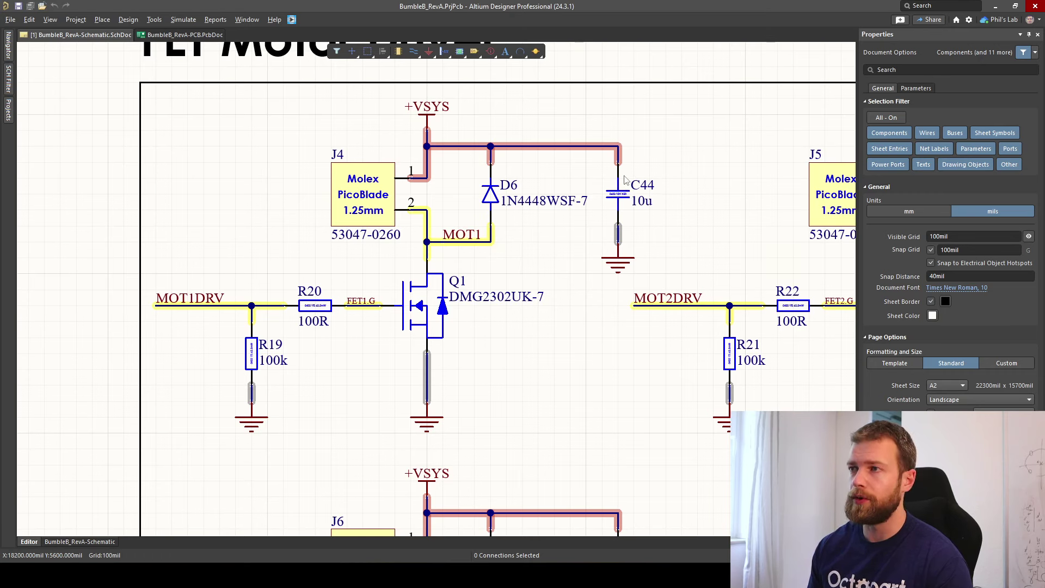
{"action": "scroll", "coordinate": [624, 179], "scroll_direction": "down", "scroll_amount": 3}
- Zoom out and pan across the FET Motor Driver sheet, centering on the Q1 driver circuit
{"action": "scroll", "coordinate": [536, 270], "scroll_direction": "up", "scroll_amount": 2}
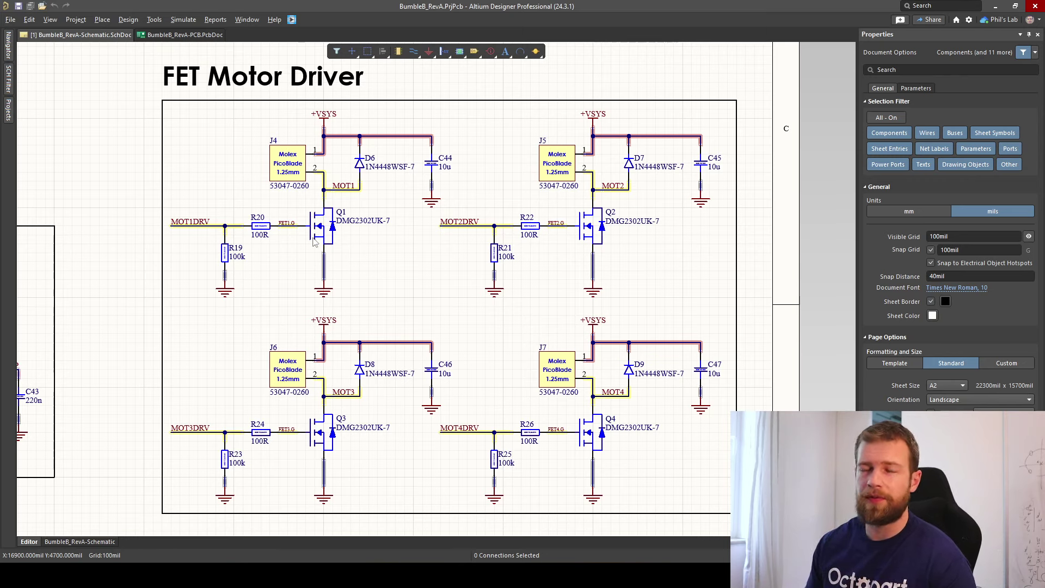
{"action": "scroll", "coordinate": [316, 239], "scroll_direction": "up", "scroll_amount": 3}
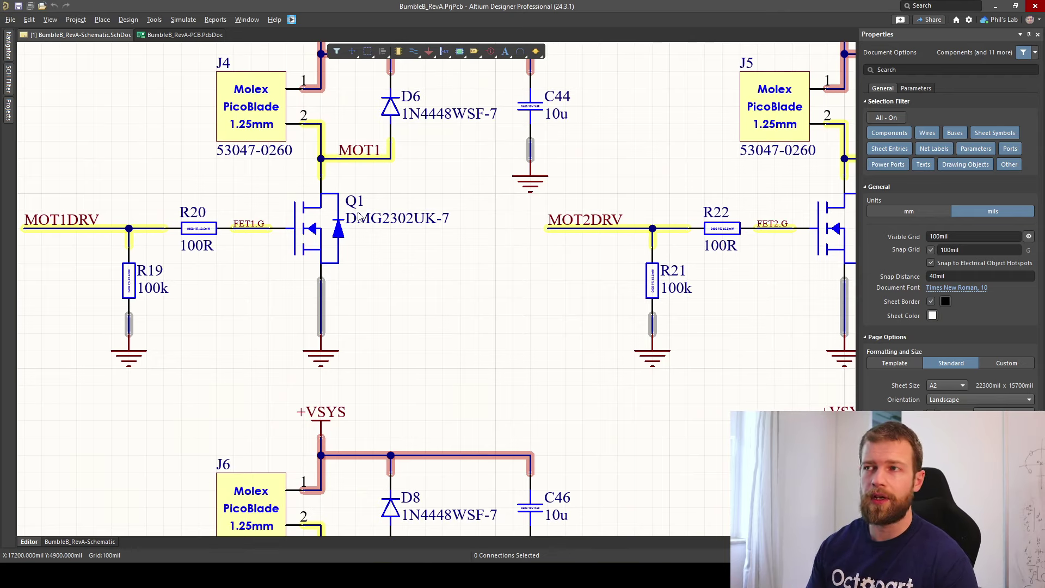
{"action": "scroll", "coordinate": [365, 223], "scroll_direction": "up", "scroll_amount": 1}
{"action": "scroll", "coordinate": [364, 224], "scroll_direction": "left", "scroll_amount": 1}
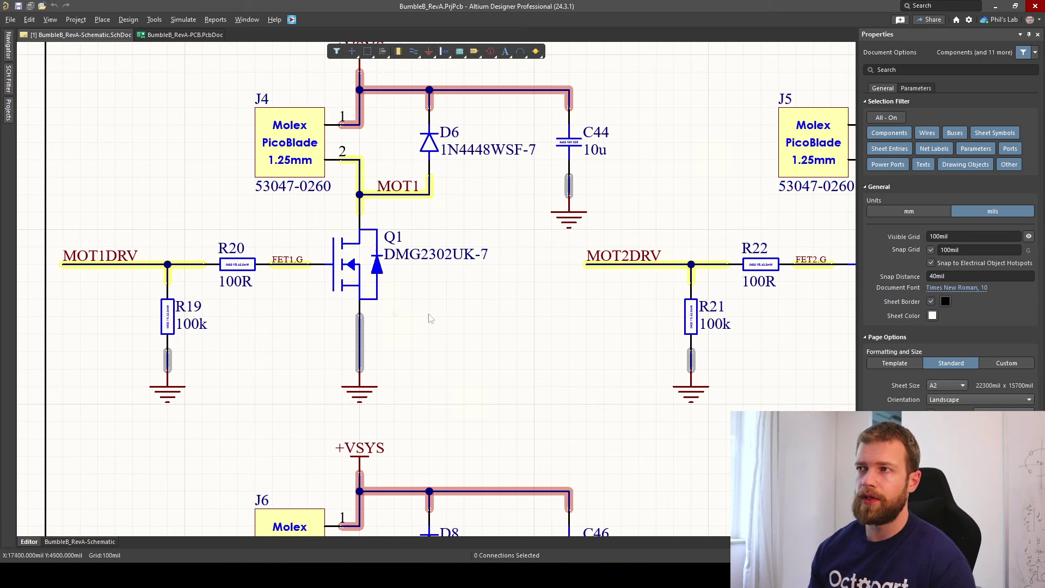
{"action": "left_click_drag", "start_coordinate": [398, 229], "coordinate": [386, 299]}
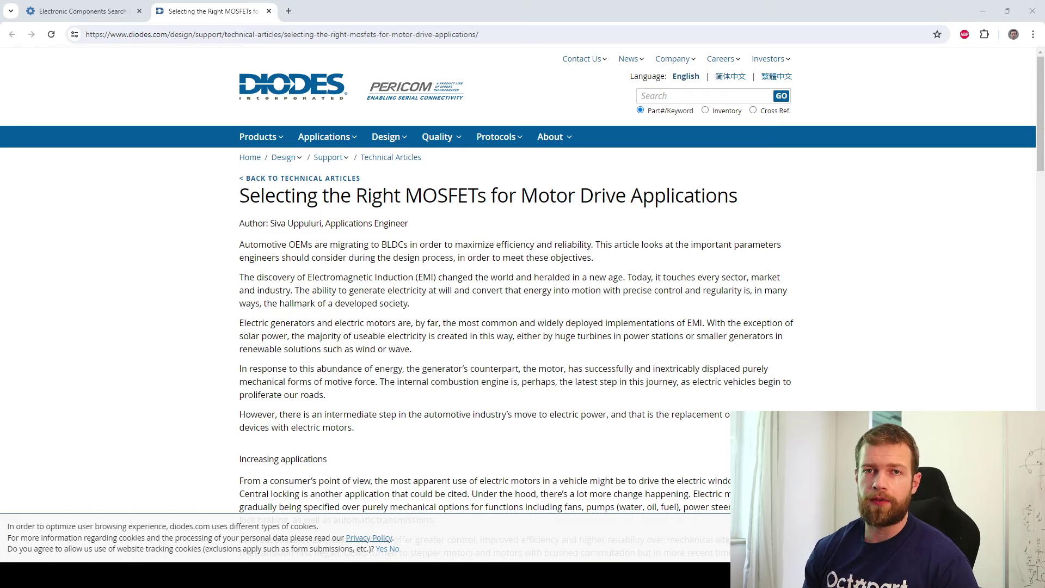
- Close the Diodes motor-drive MOSFET article tab with Ctrl+W
{"action": "key", "text": "ctrl+w"}
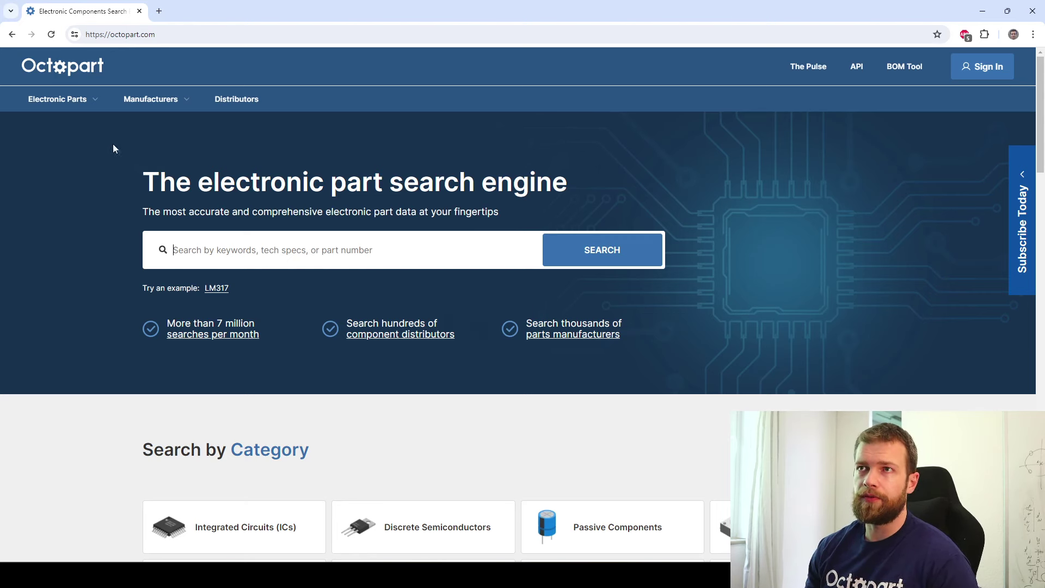
- Go to MOSFETs via Electronic Parts › Discrete Semiconductors › Transistors
{"action": "left_click", "coordinate": [90, 104]}
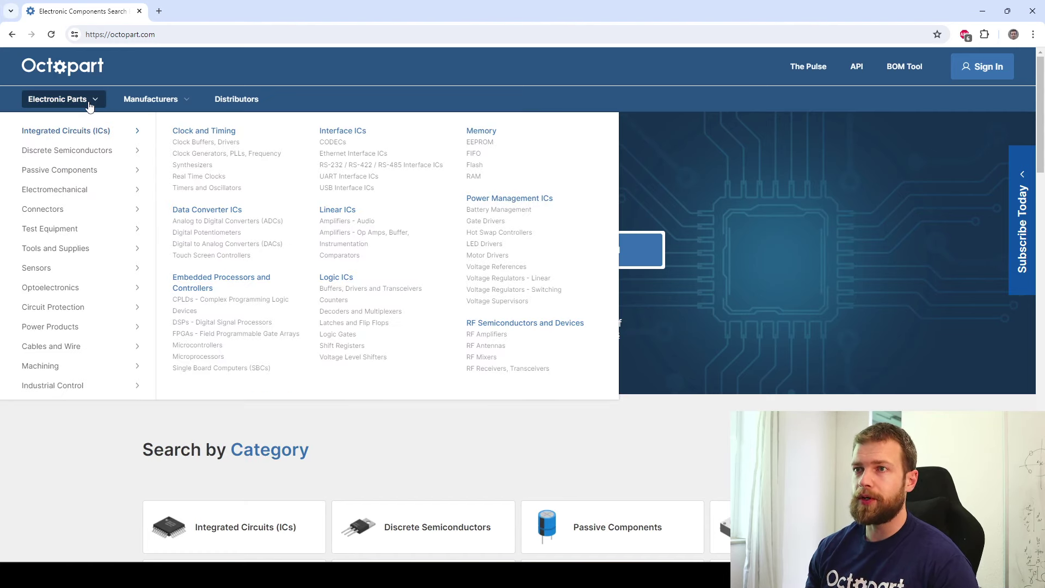
{"action": "mouse_move", "coordinate": [85, 152]}
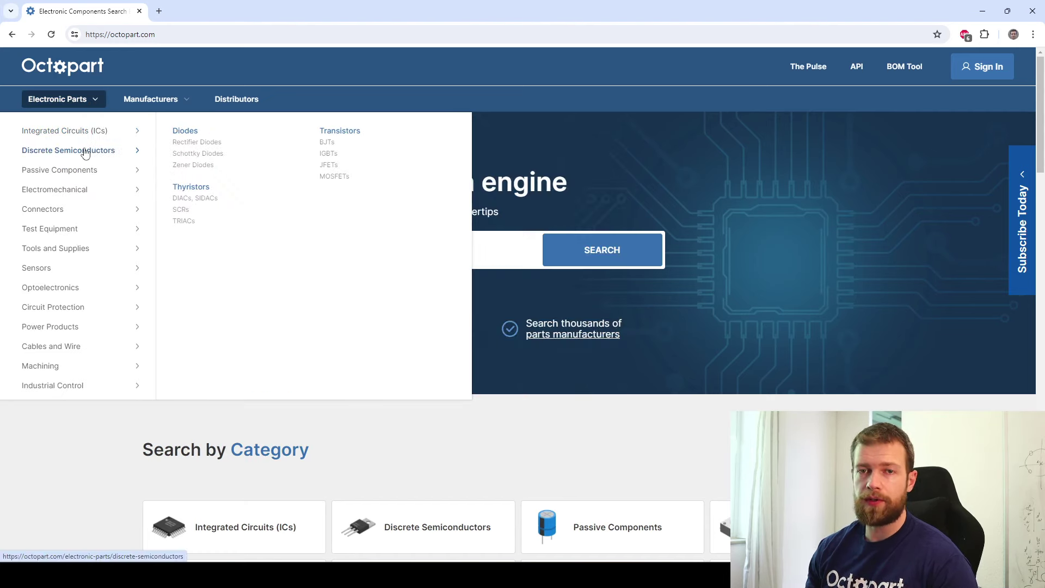
{"action": "left_click", "coordinate": [336, 180]}
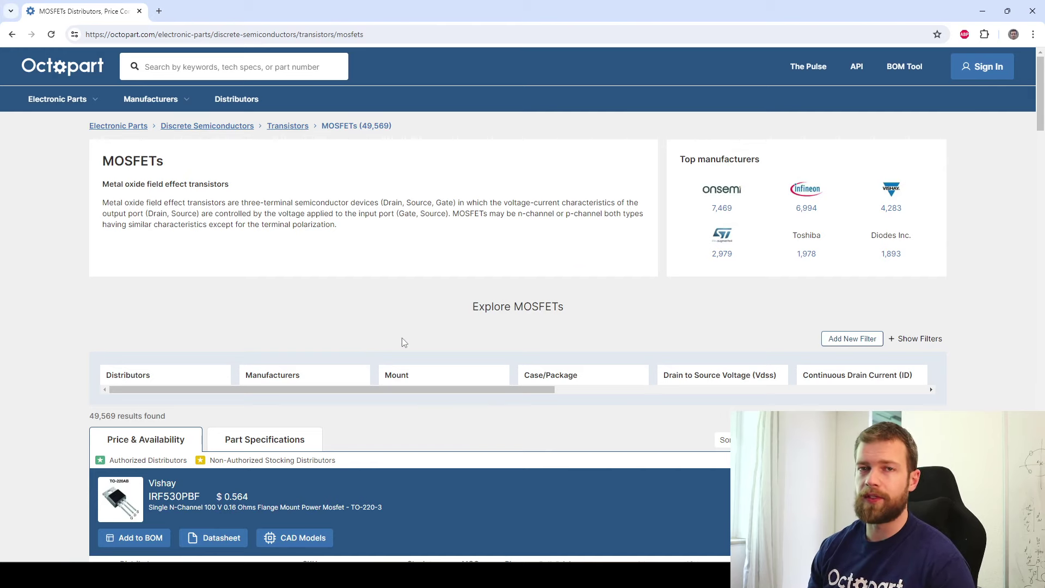
- Show the MOSFET filters and scroll across the Case/Package, Vdss and other filter columns
{"action": "scroll", "coordinate": [434, 337], "scroll_direction": "down", "scroll_amount": 1}
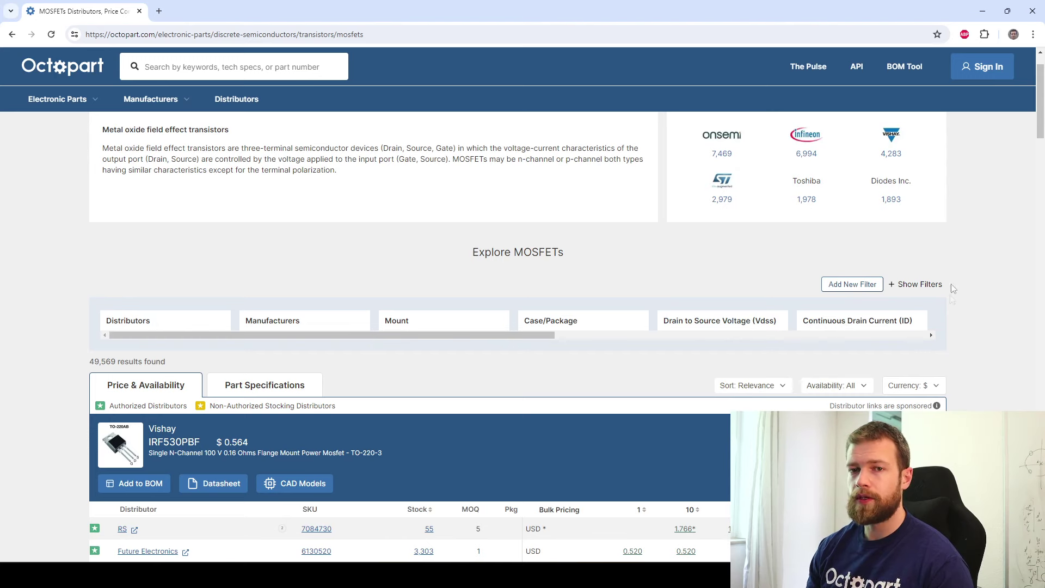
{"action": "left_click", "coordinate": [930, 286]}
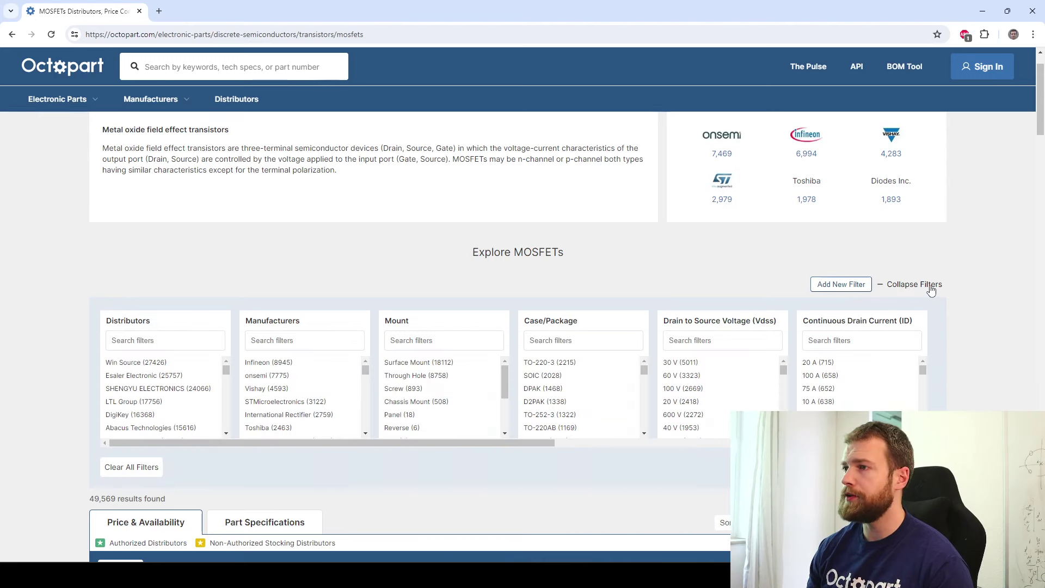
{"action": "scroll", "coordinate": [953, 273], "scroll_direction": "down", "scroll_amount": 1}
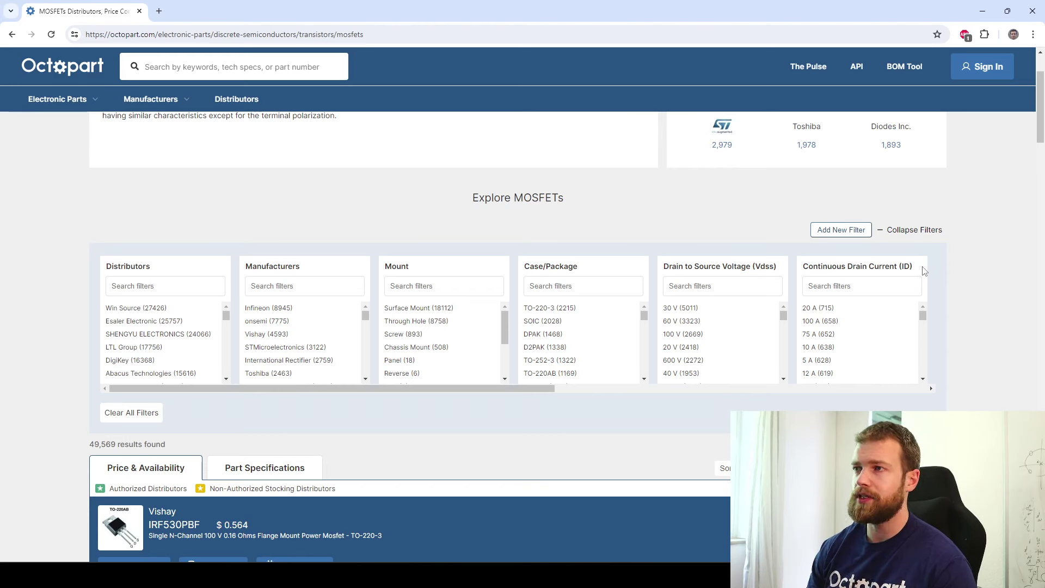
{"action": "left_click_drag", "start_coordinate": [531, 388], "coordinate": [536, 394]}
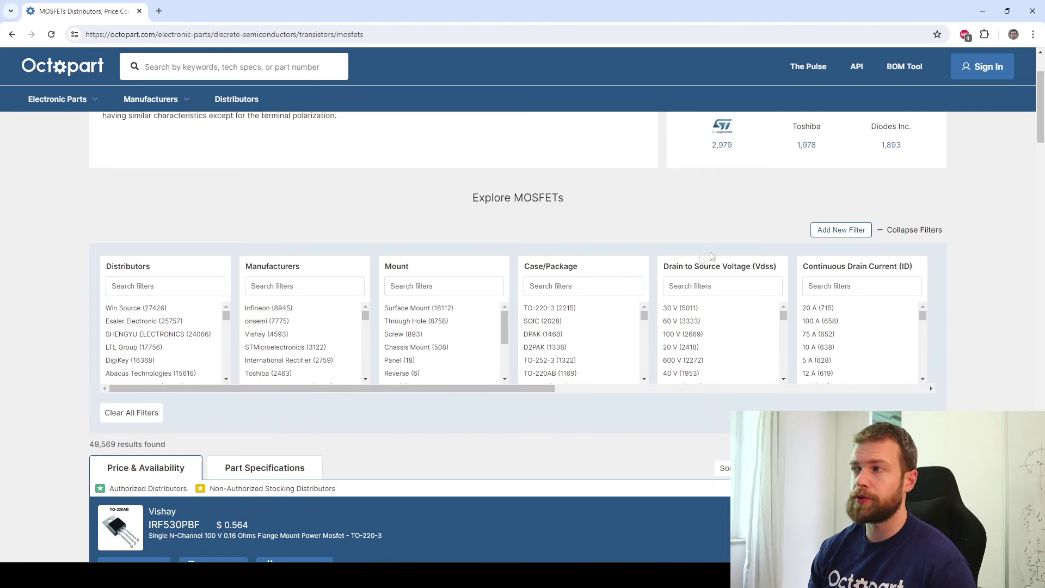
{"action": "left_click_drag", "start_coordinate": [525, 394], "coordinate": [607, 399]}
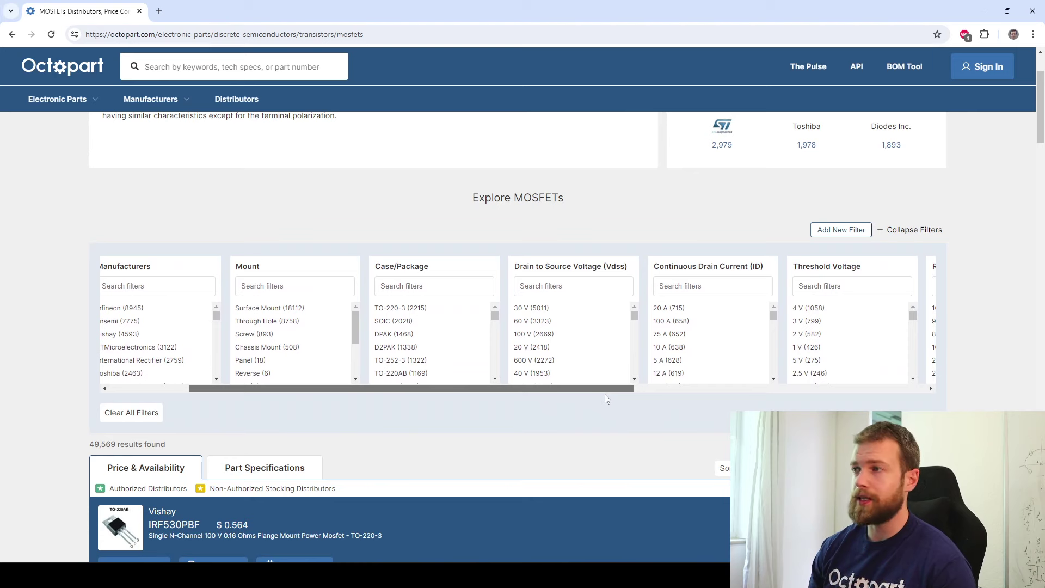
{"action": "left_click_drag", "start_coordinate": [605, 396], "coordinate": [496, 394]}
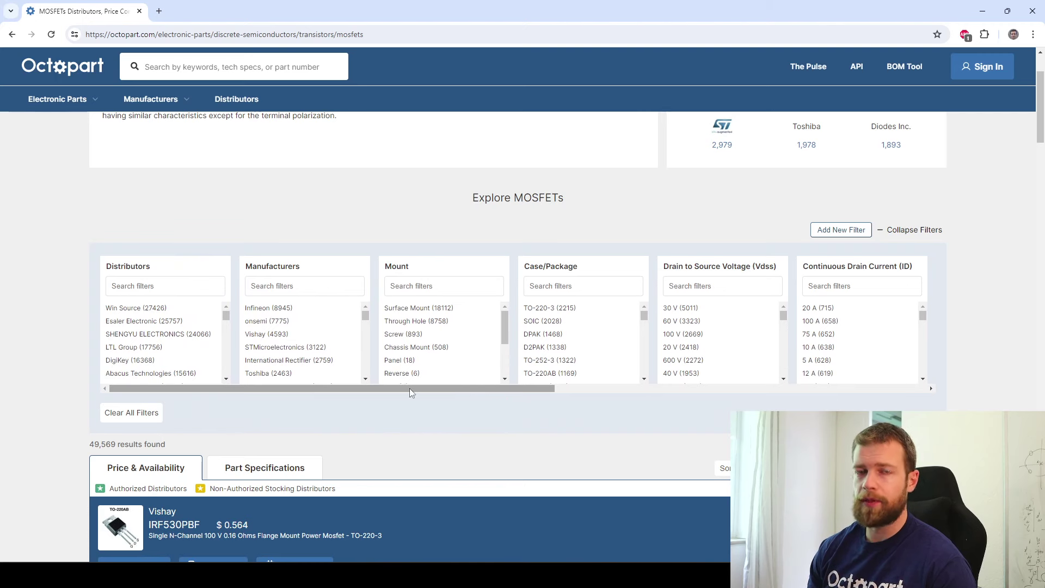
- Search 'SOT-23' in the Case/Package filter and select SOT-23-3 (412)
{"action": "left_click", "coordinate": [551, 285]}
{"action": "type", "text": "SOT-23"}
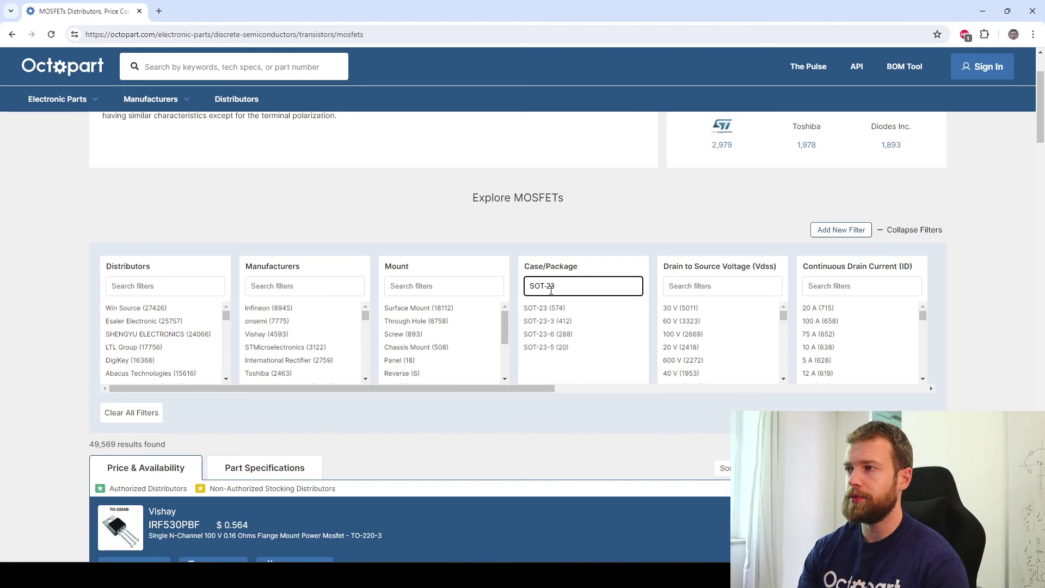
{"action": "left_click", "coordinate": [566, 324]}
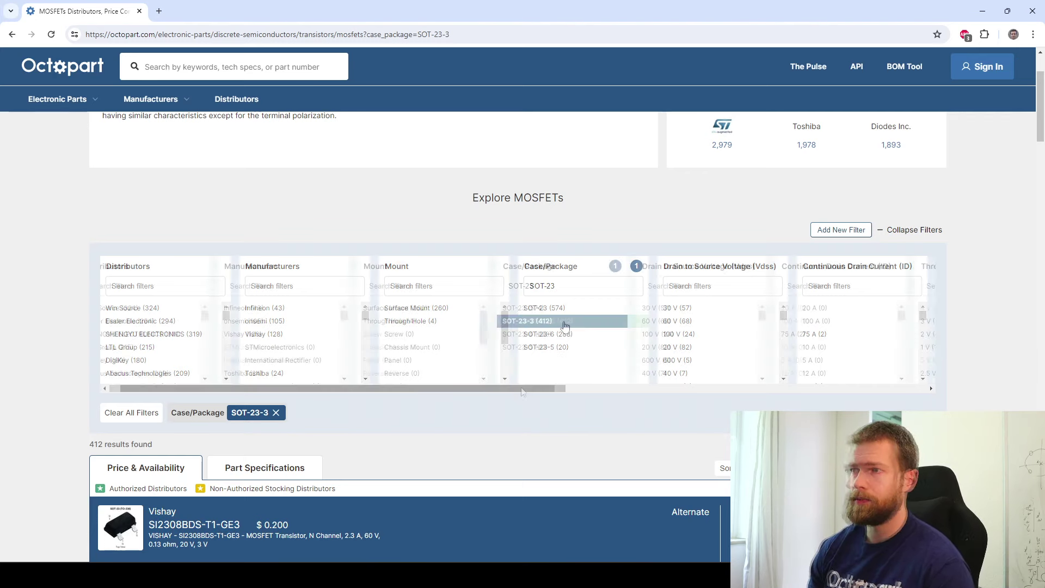
{"action": "left_click_drag", "start_coordinate": [521, 392], "coordinate": [724, 404]}
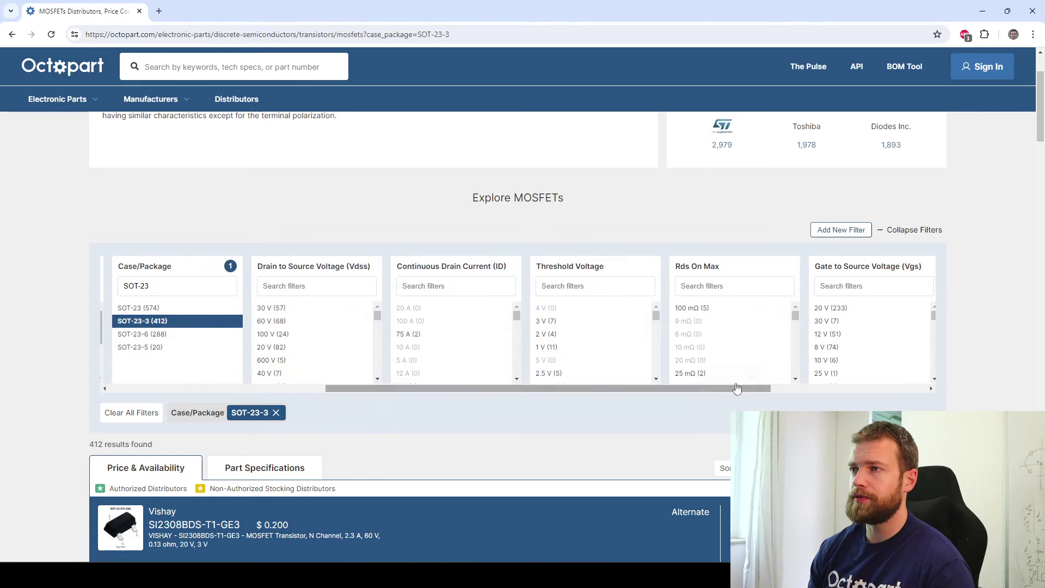
- Open Add New Filter and browse the parameter list for Threshold Voltage and other filters
{"action": "left_click", "coordinate": [841, 231]}
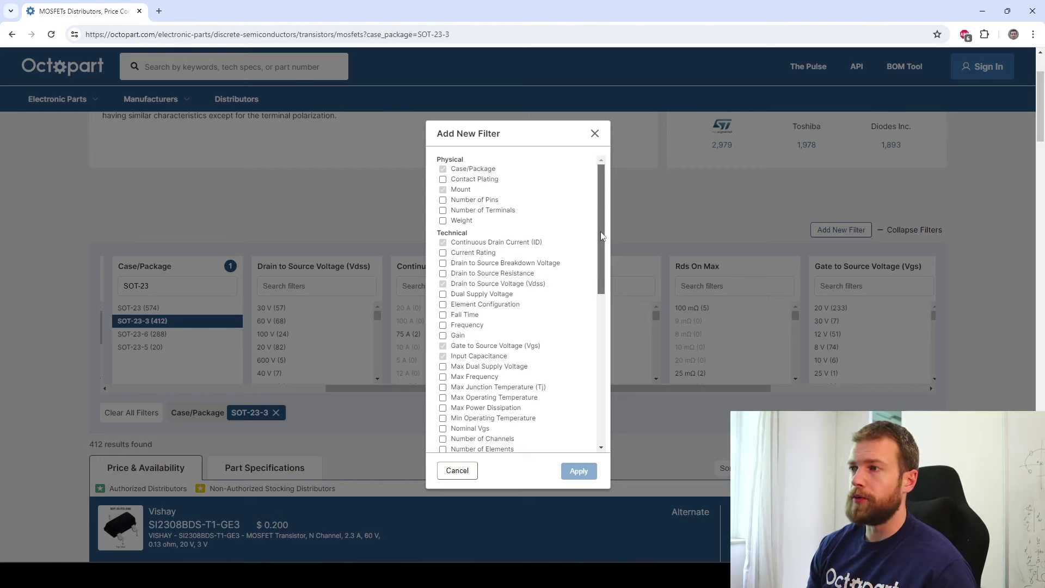
{"action": "scroll", "coordinate": [600, 234], "scroll_direction": "down", "scroll_amount": 2}
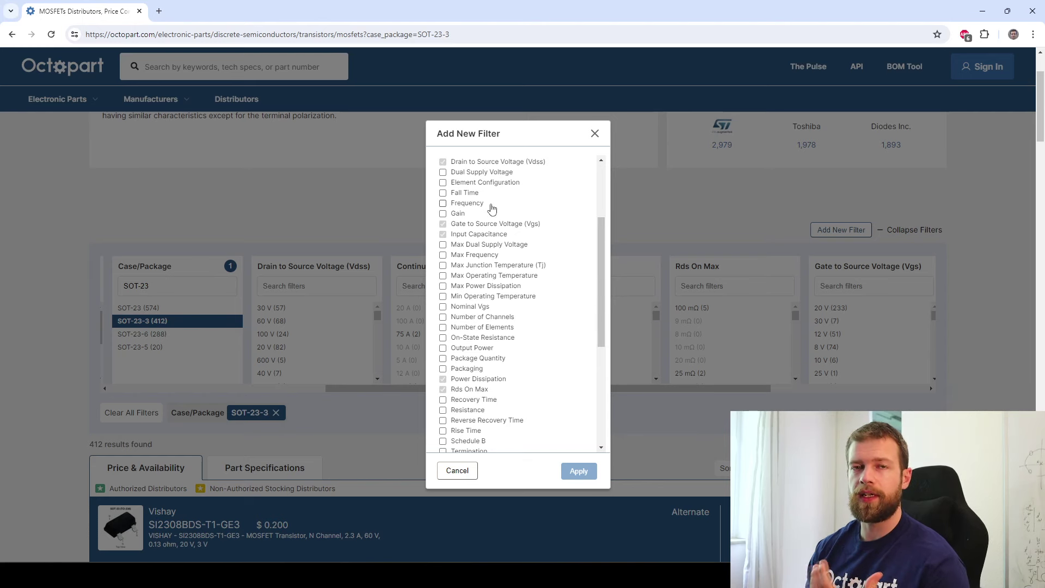
{"action": "scroll", "coordinate": [519, 333], "scroll_direction": "up", "scroll_amount": 1}
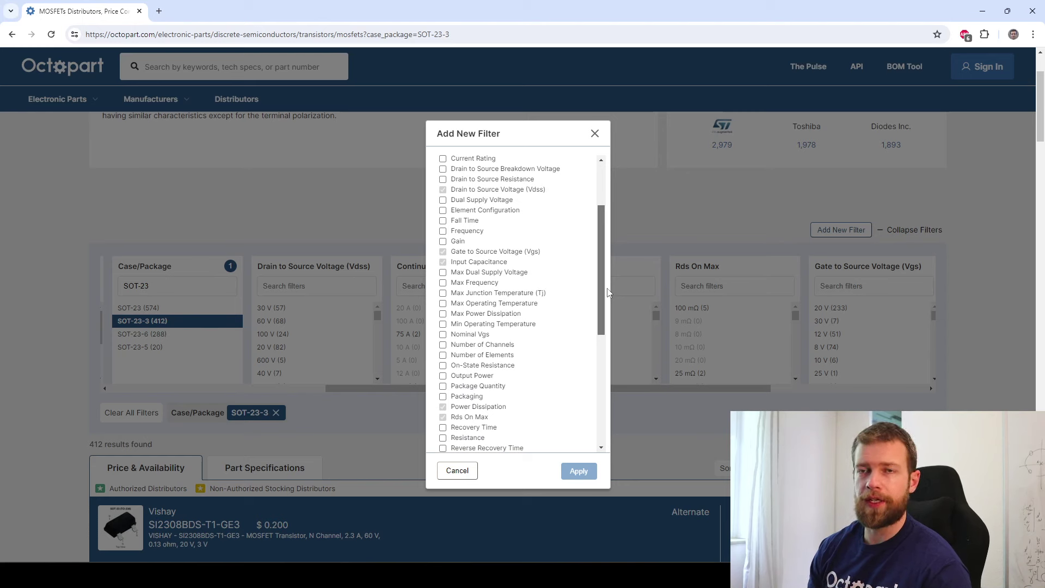
{"action": "left_click_drag", "start_coordinate": [602, 294], "coordinate": [595, 419]}
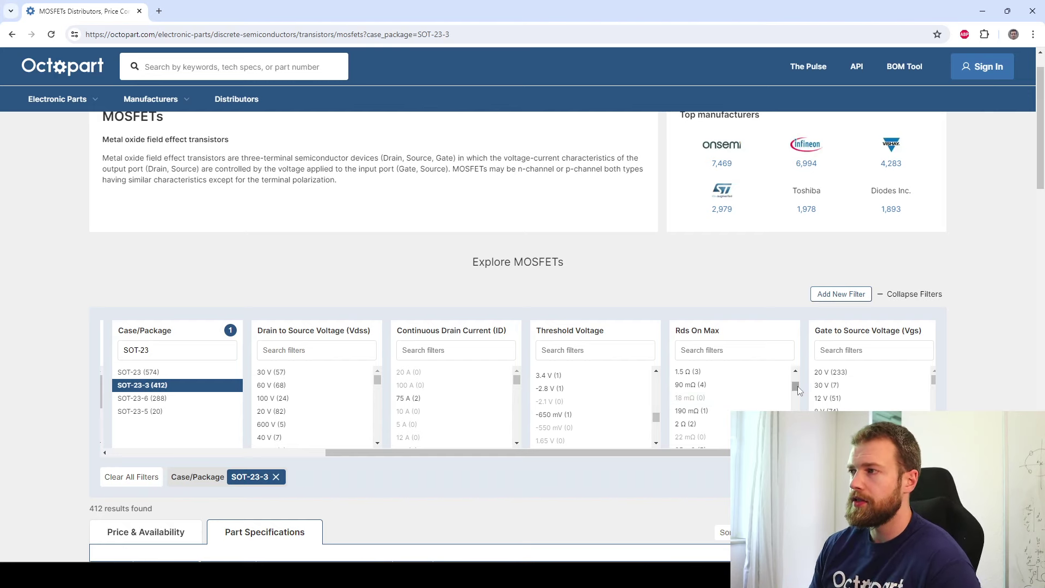
{"action": "scroll", "coordinate": [765, 317], "scroll_direction": "down", "scroll_amount": 1}
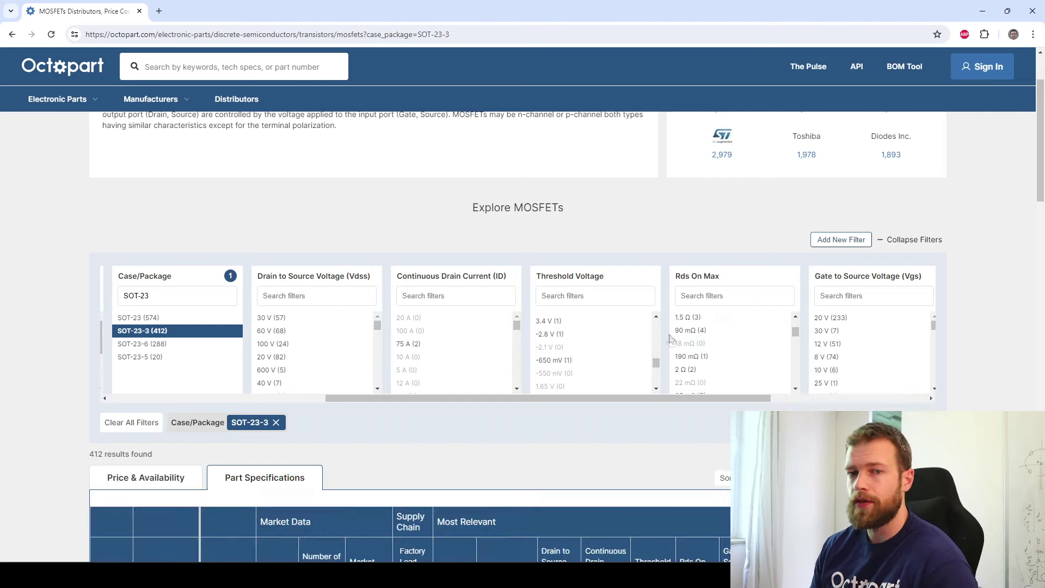
{"action": "scroll", "coordinate": [769, 325], "scroll_direction": "down", "scroll_amount": 1}
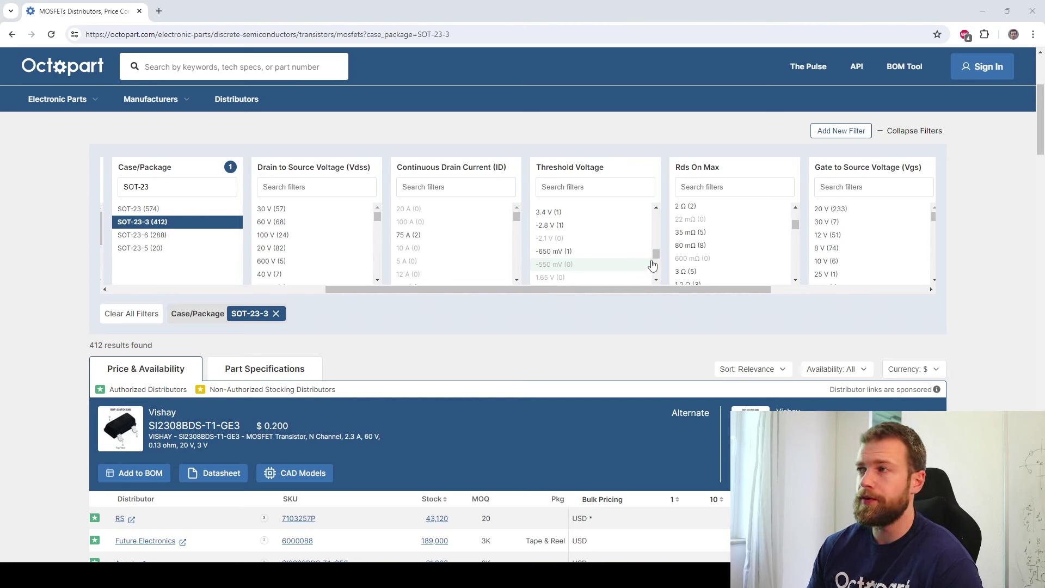
{"action": "left_click_drag", "start_coordinate": [656, 259], "coordinate": [656, 245]}
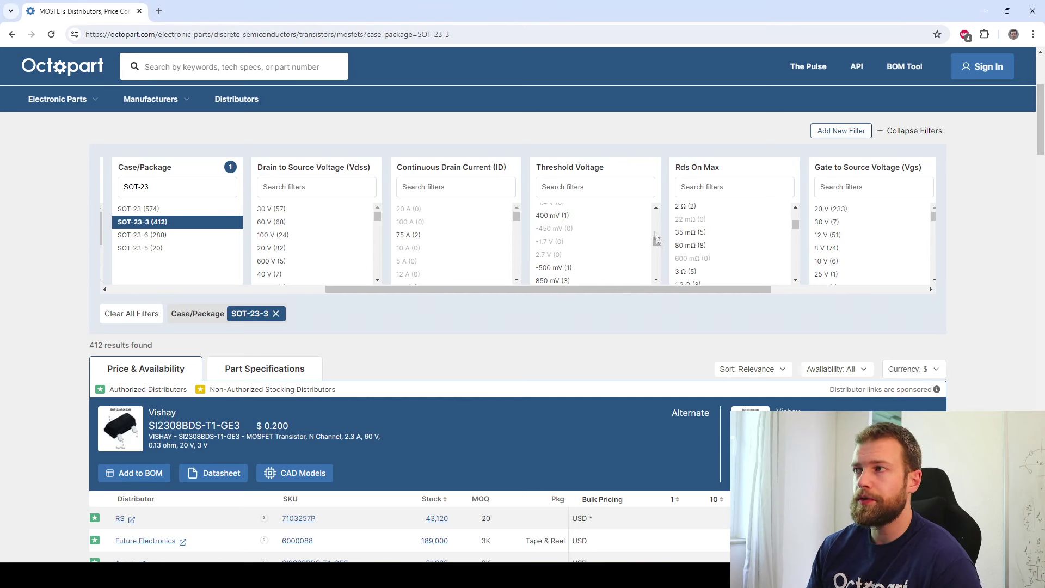
{"action": "left_click", "coordinate": [584, 218]}
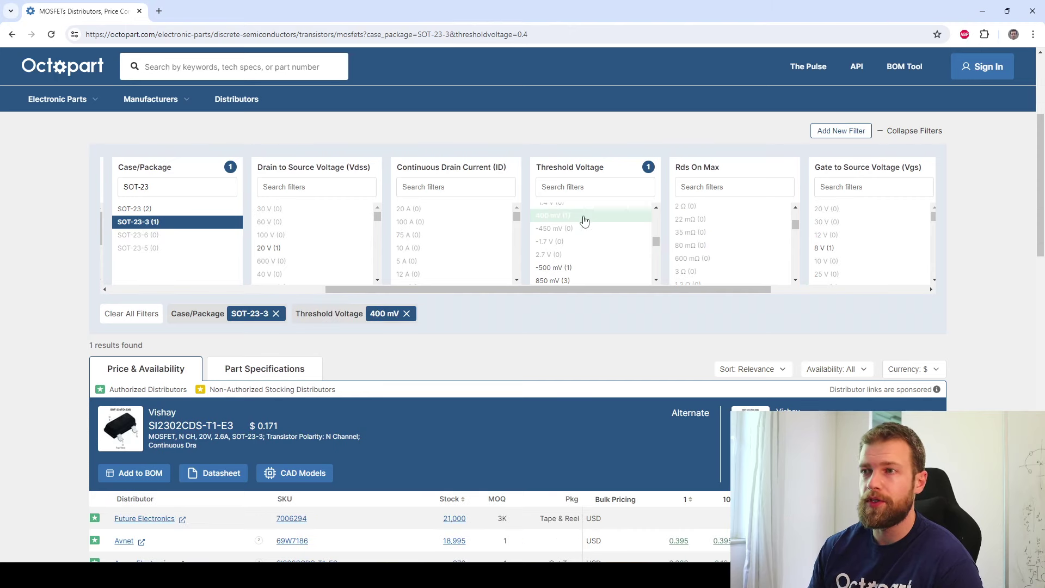
{"action": "scroll", "coordinate": [584, 219], "scroll_direction": "down", "scroll_amount": 1}
{"action": "left_click", "coordinate": [572, 231]}
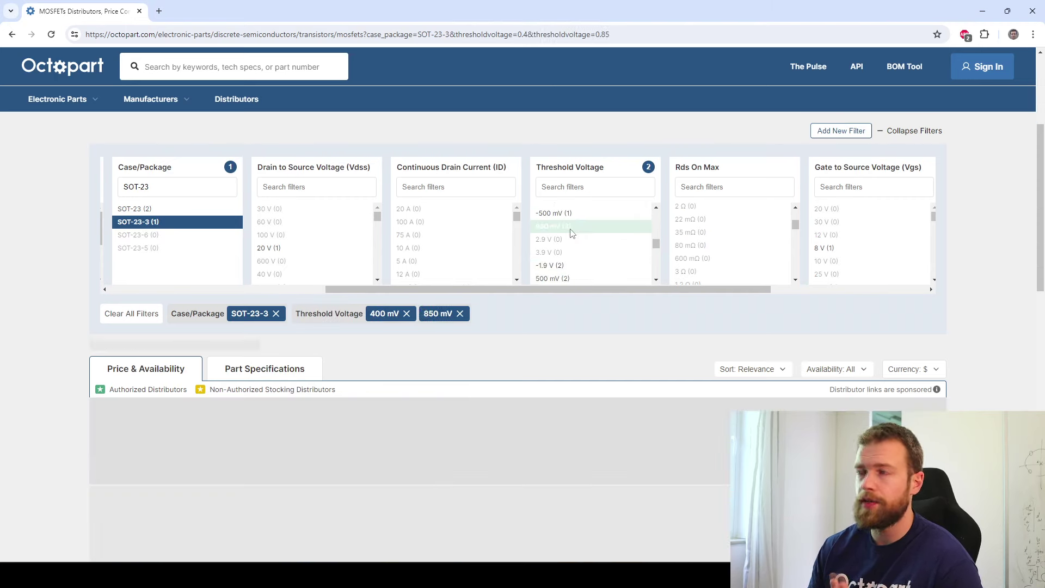
{"action": "left_click_drag", "start_coordinate": [144, 345], "coordinate": [90, 345]}
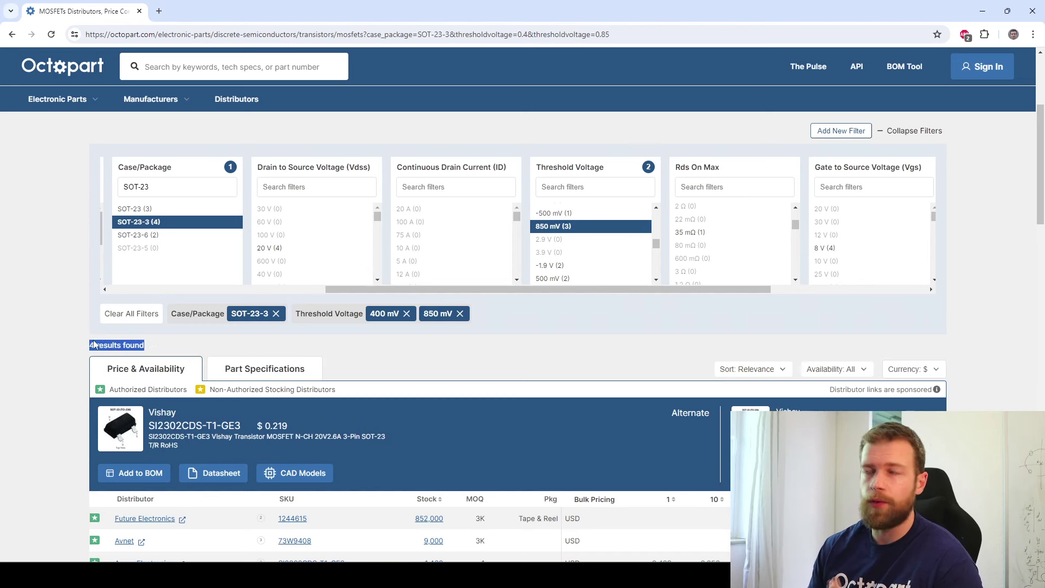
{"action": "left_click", "coordinate": [590, 242]}
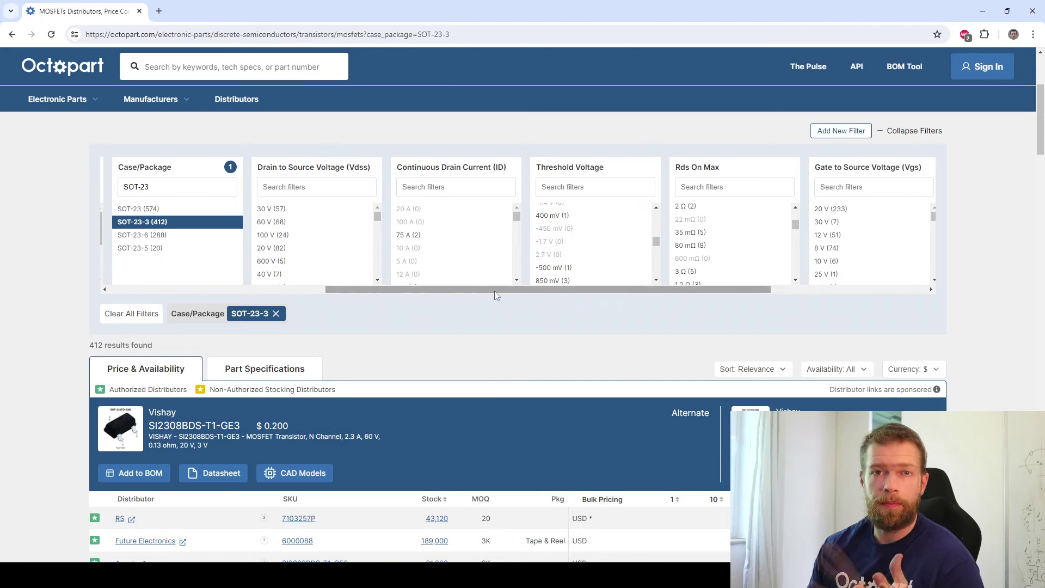
{"action": "left_click_drag", "start_coordinate": [494, 291], "coordinate": [394, 290]}
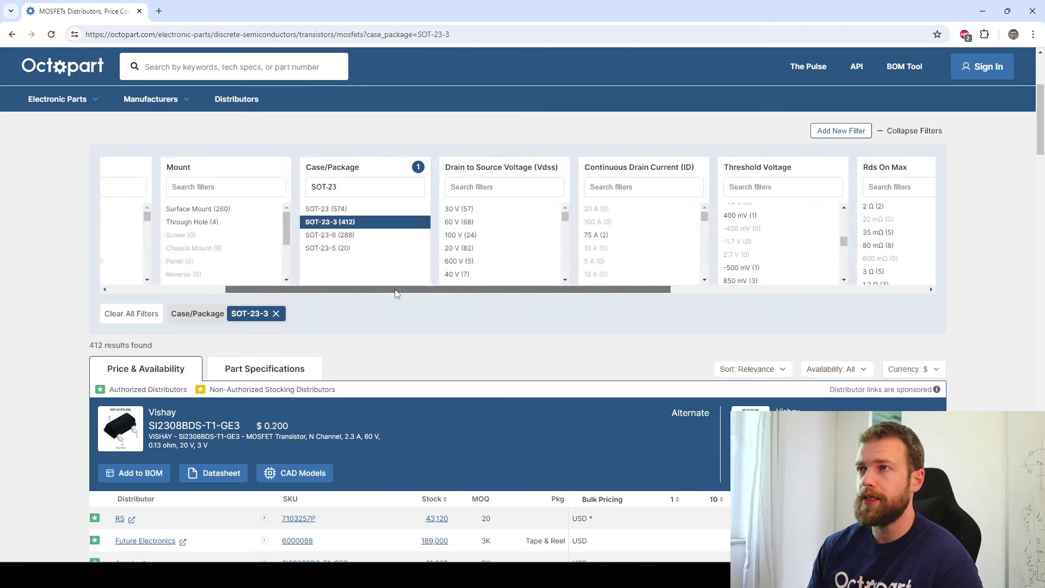
{"action": "left_click", "coordinate": [368, 221]}
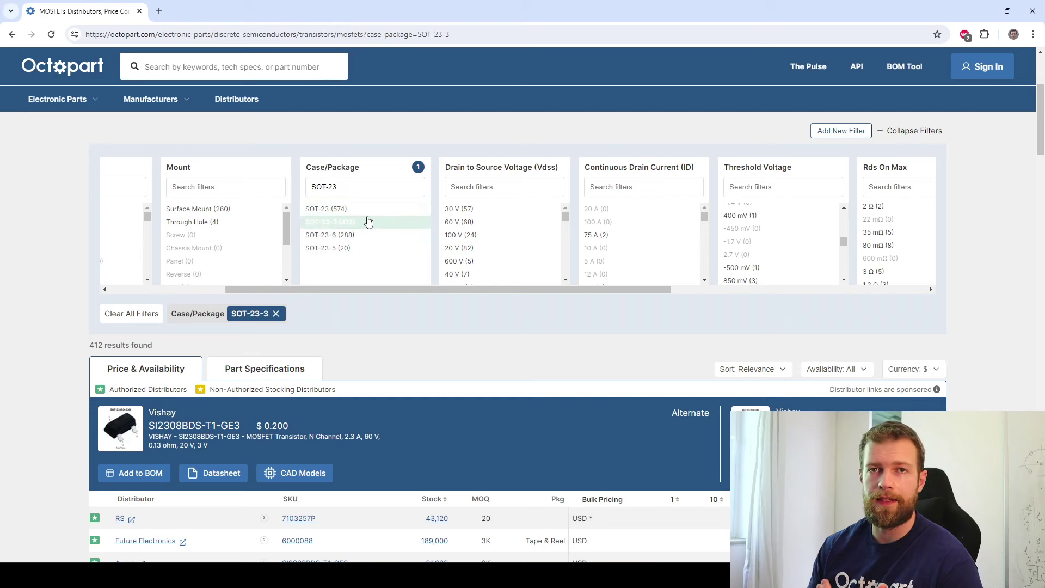
{"action": "scroll", "coordinate": [496, 315], "scroll_direction": "down", "scroll_amount": 2}
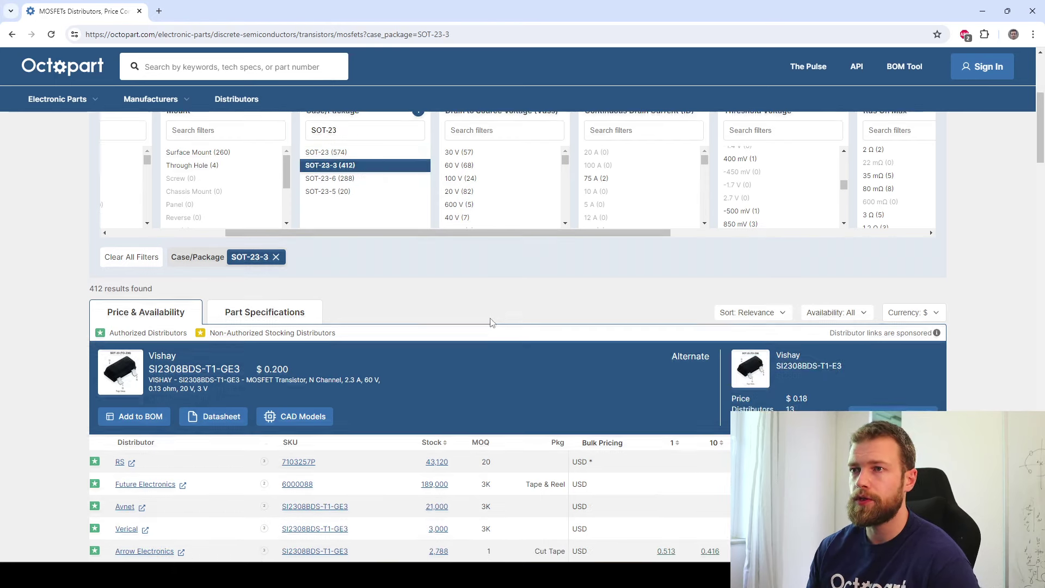
{"action": "left_click_drag", "start_coordinate": [88, 235], "coordinate": [150, 237]}
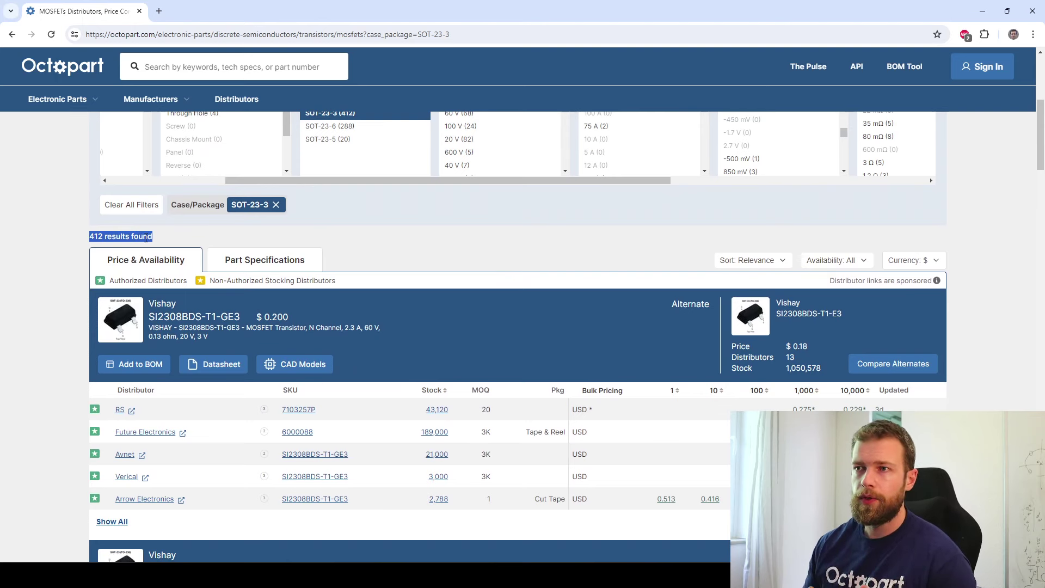
{"action": "left_click", "coordinate": [116, 259]}
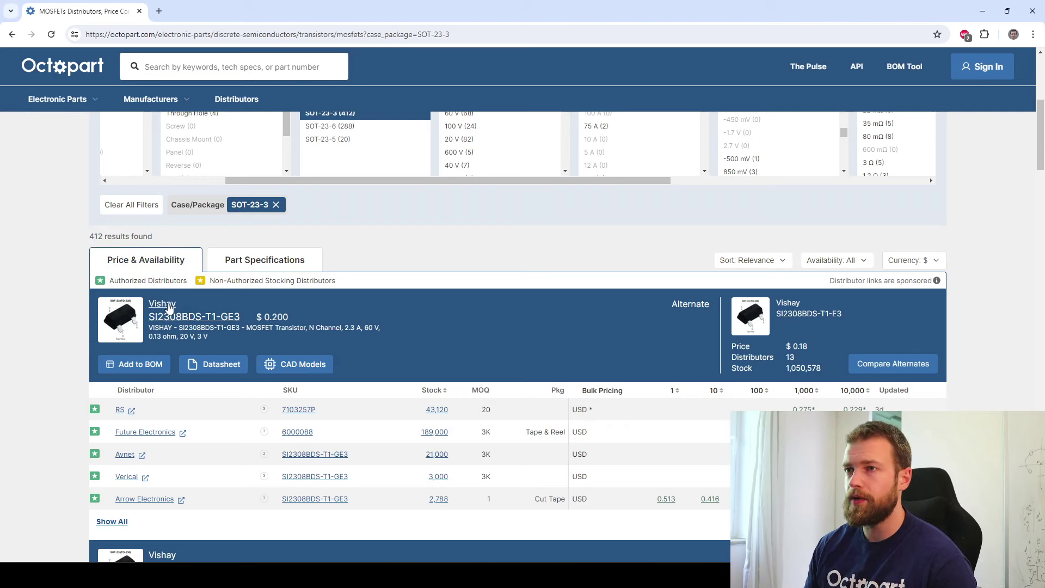
{"action": "scroll", "coordinate": [169, 307], "scroll_direction": "down", "scroll_amount": 3}
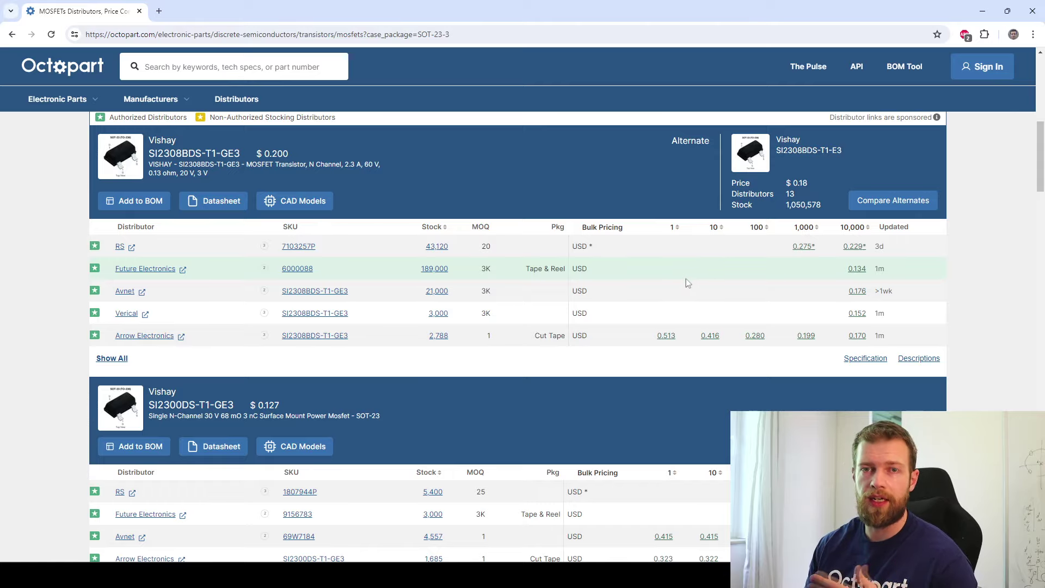
{"action": "scroll", "coordinate": [343, 302], "scroll_direction": "up", "scroll_amount": 2}
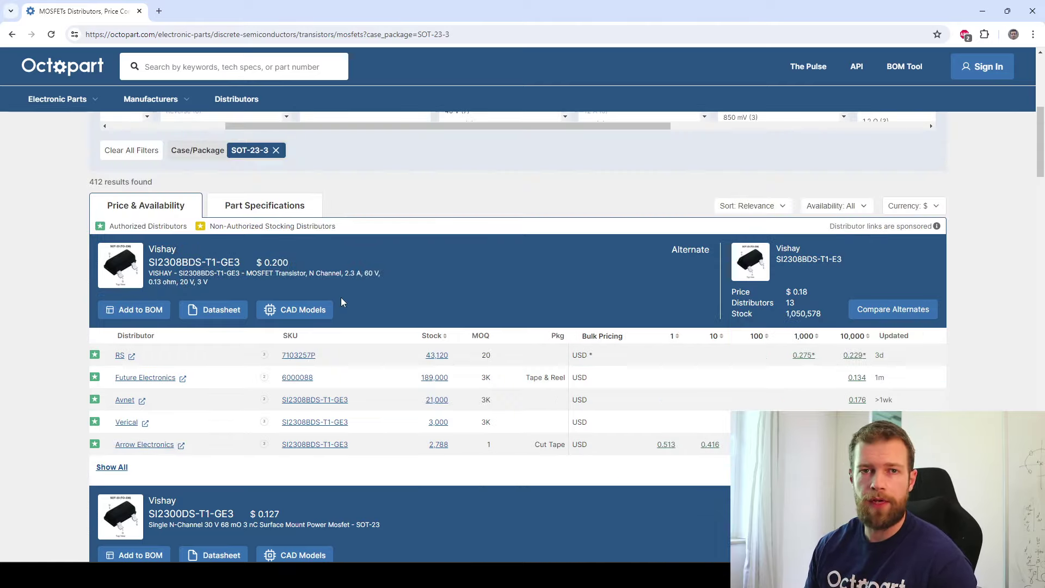
{"action": "scroll", "coordinate": [339, 298], "scroll_direction": "up", "scroll_amount": 2}
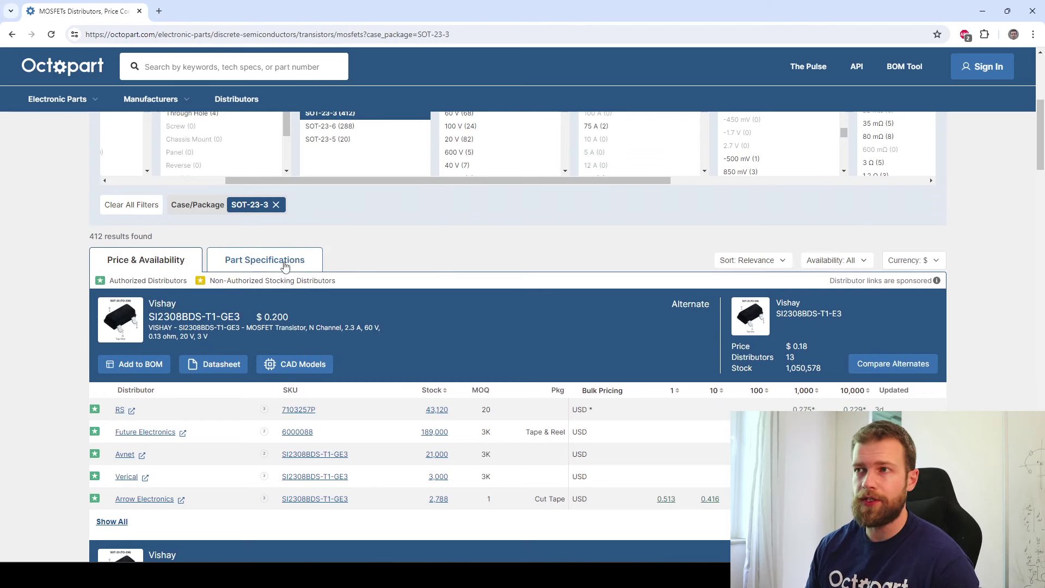
- Switch to the Part Specifications table and scroll to each part's Vdss, threshold voltage and Rds On
{"action": "left_click", "coordinate": [257, 265]}
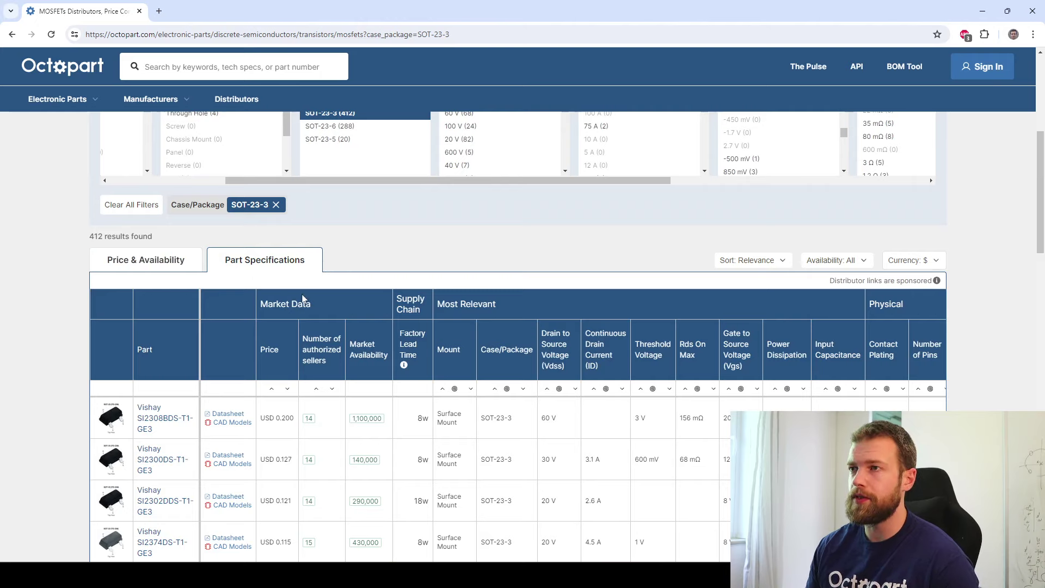
{"action": "scroll", "coordinate": [301, 297], "scroll_direction": "down", "scroll_amount": 1}
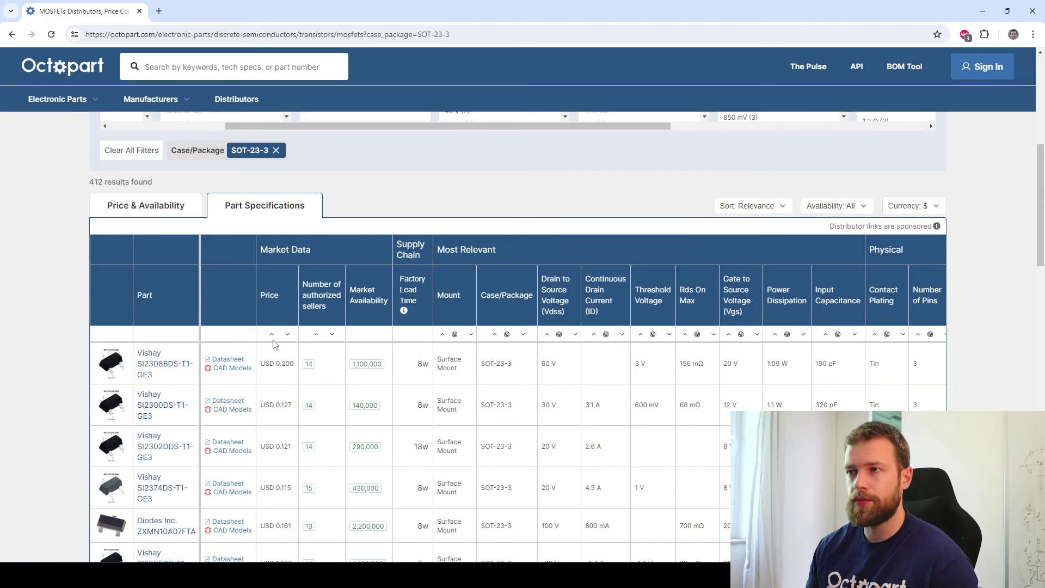
{"action": "scroll", "coordinate": [305, 346], "scroll_direction": "down", "scroll_amount": 1}
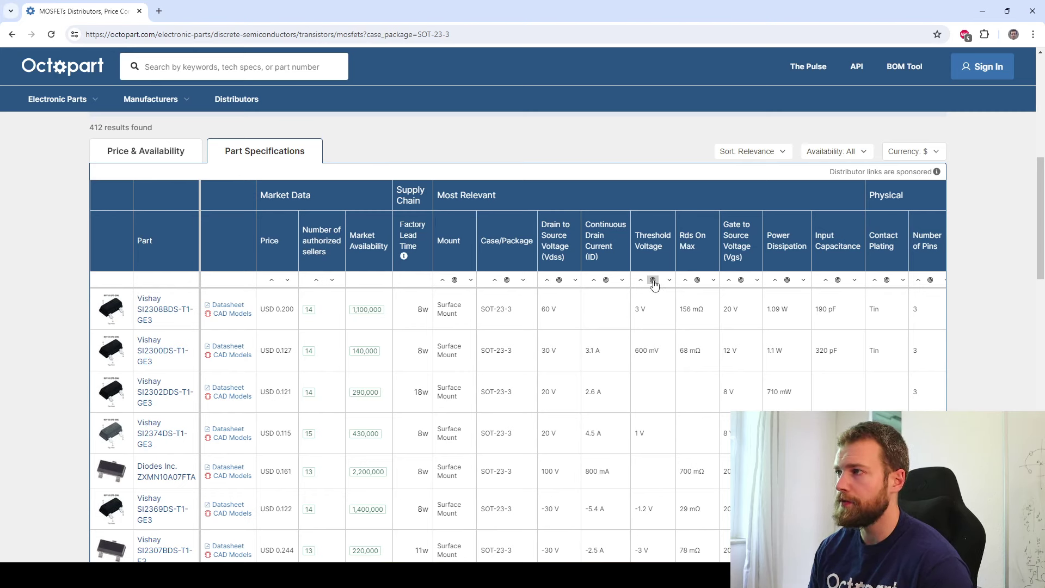
- Filter Threshold Voltage to a 0.1–1 V range, leaving 30 MOSFETs
{"action": "left_click", "coordinate": [652, 280]}
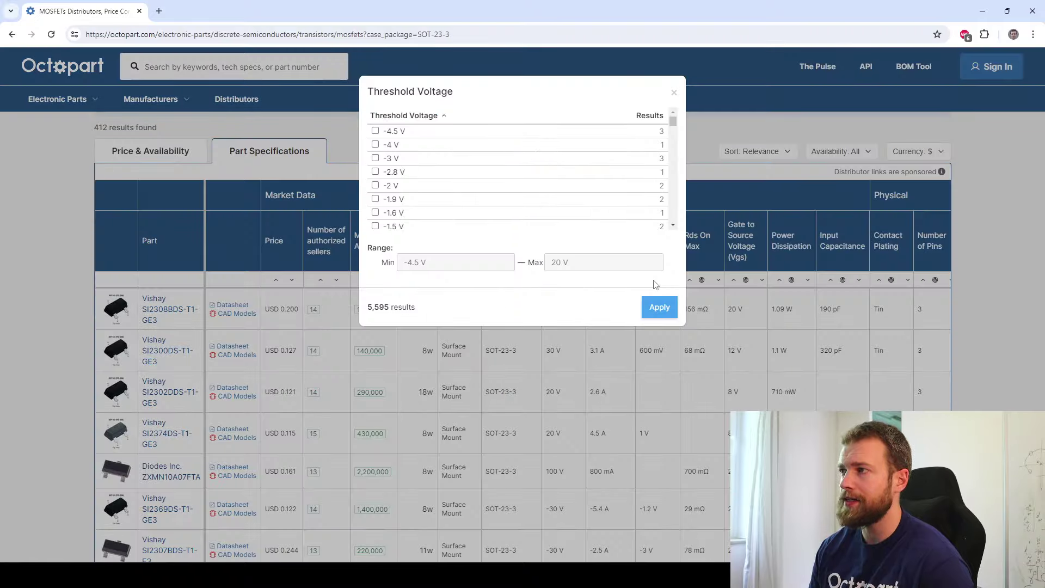
{"action": "left_click", "coordinate": [458, 265]}
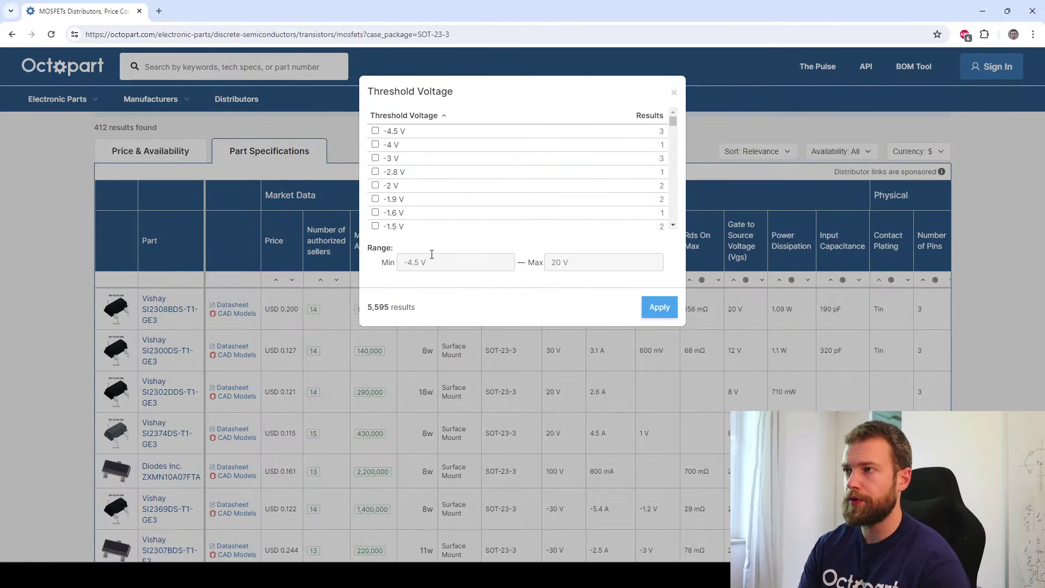
{"action": "type", "text": "0.1"}
{"action": "left_click", "coordinate": [576, 263]}
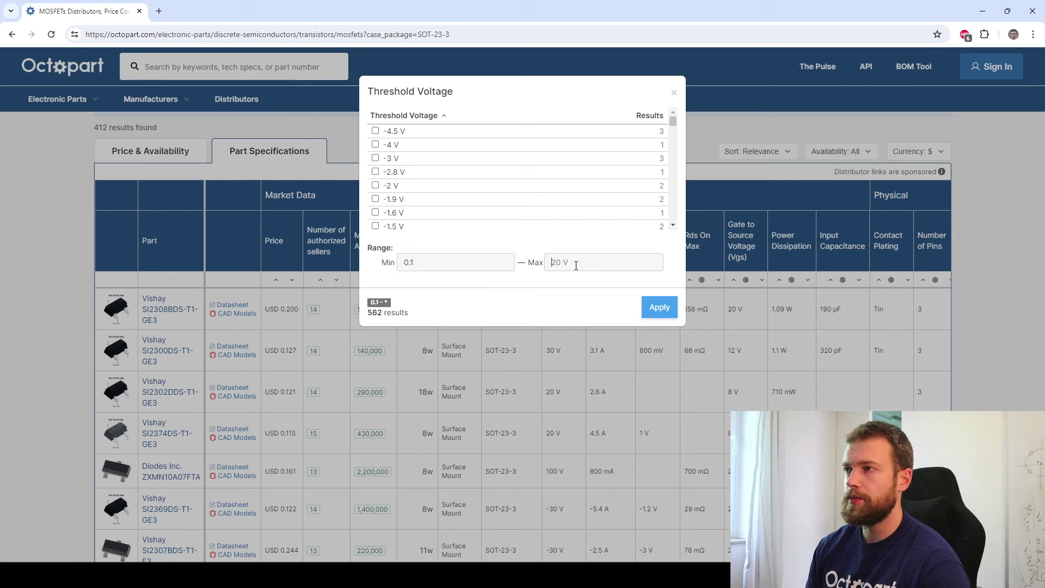
{"action": "type", "text": "1"}
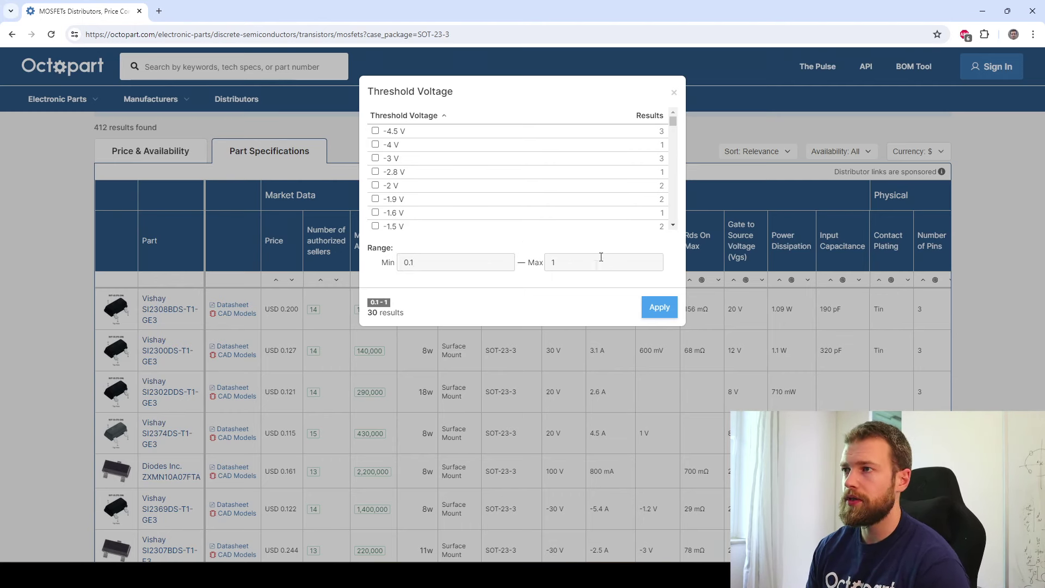
{"action": "left_click", "coordinate": [668, 309]}
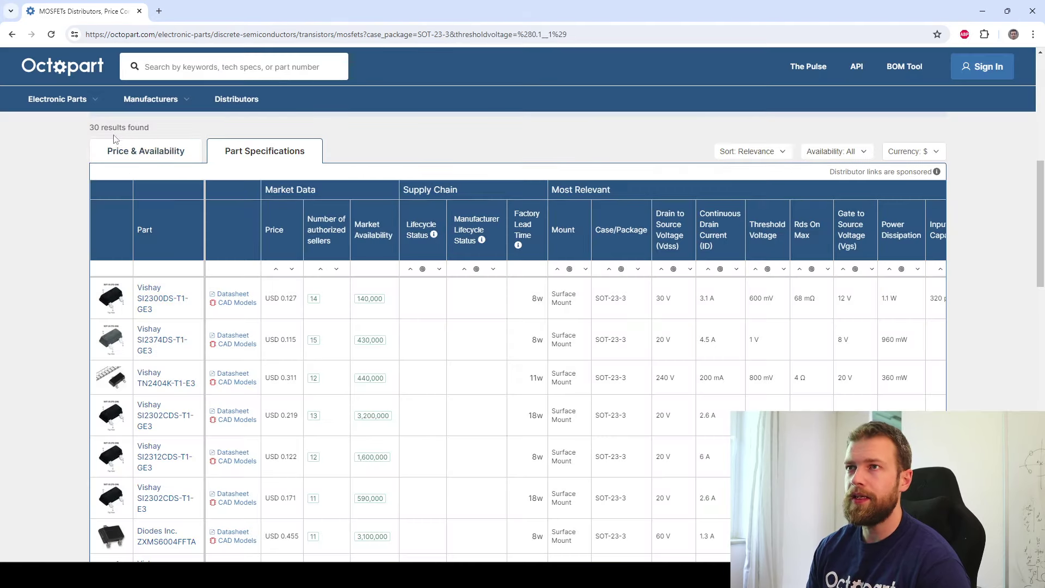
{"action": "left_click_drag", "start_coordinate": [155, 130], "coordinate": [93, 128]}
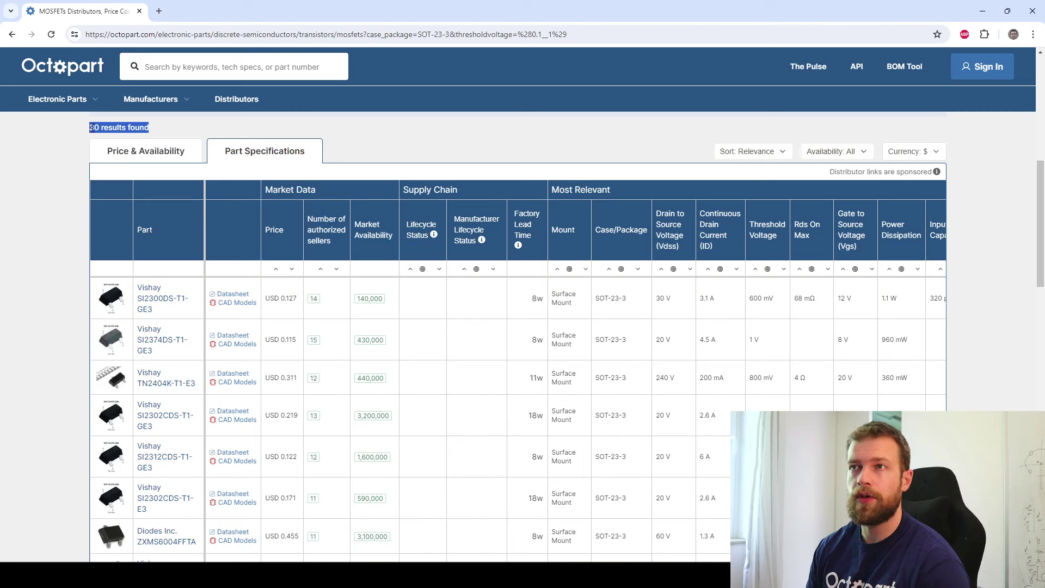
{"action": "left_click", "coordinate": [204, 131]}
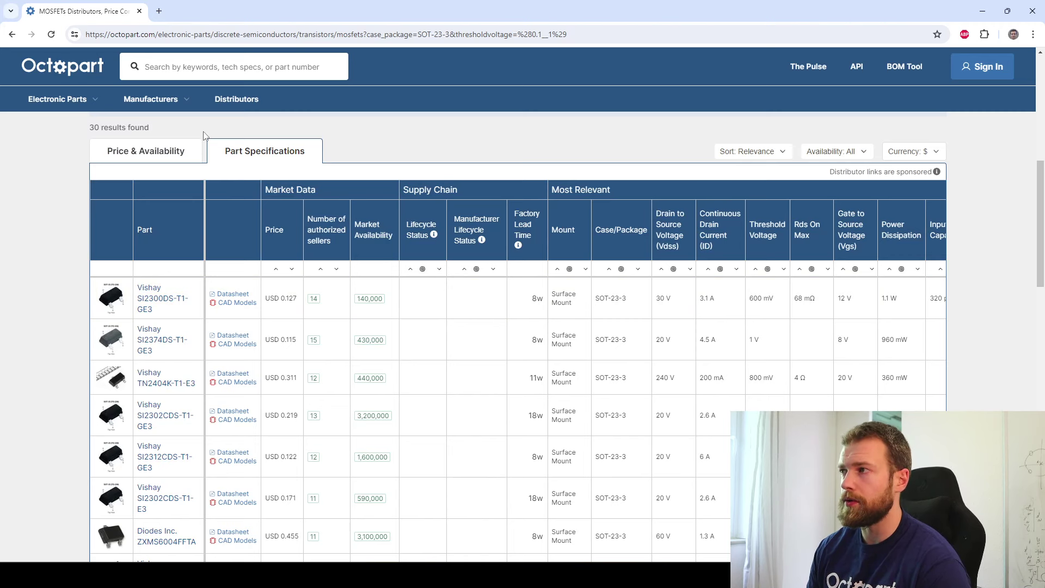
{"action": "left_click", "coordinate": [807, 271]}
- Limit Rds On Max to 100 mΩ, narrowing the list to 15 MOSFETs
{"action": "left_click", "coordinate": [628, 265]}
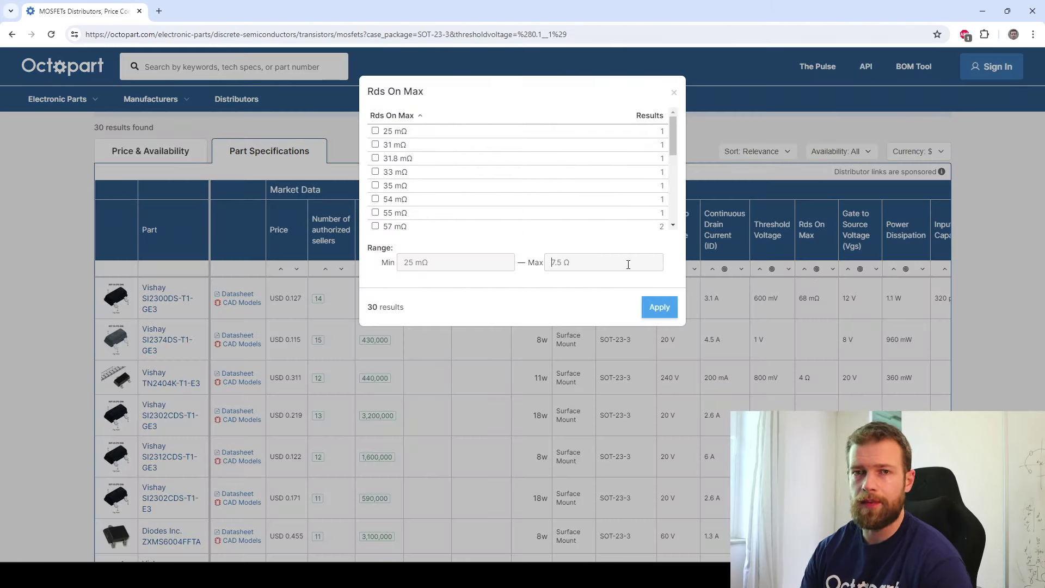
{"action": "type", "text": "100m"}
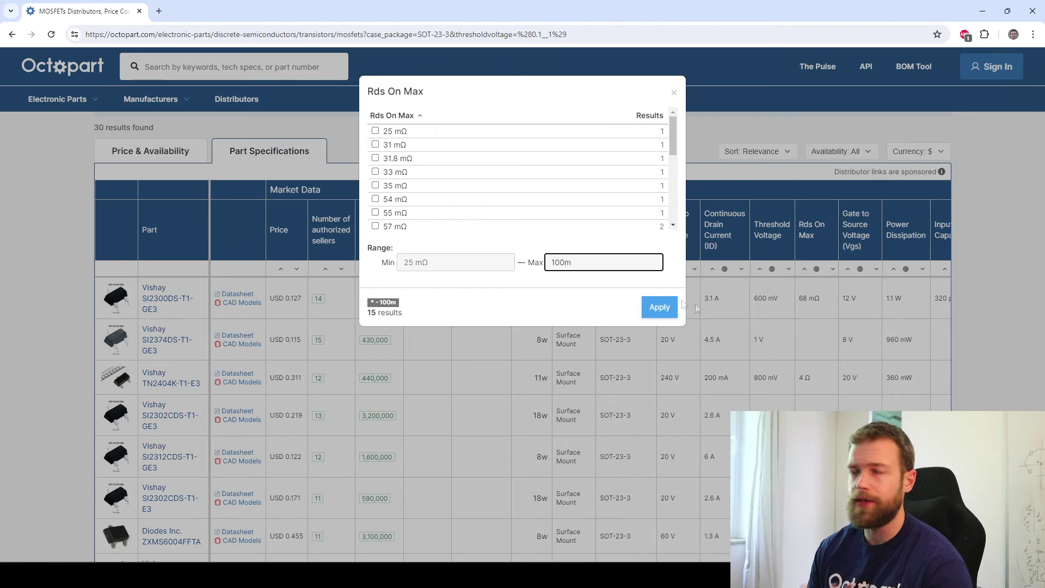
{"action": "left_click", "coordinate": [659, 307]}
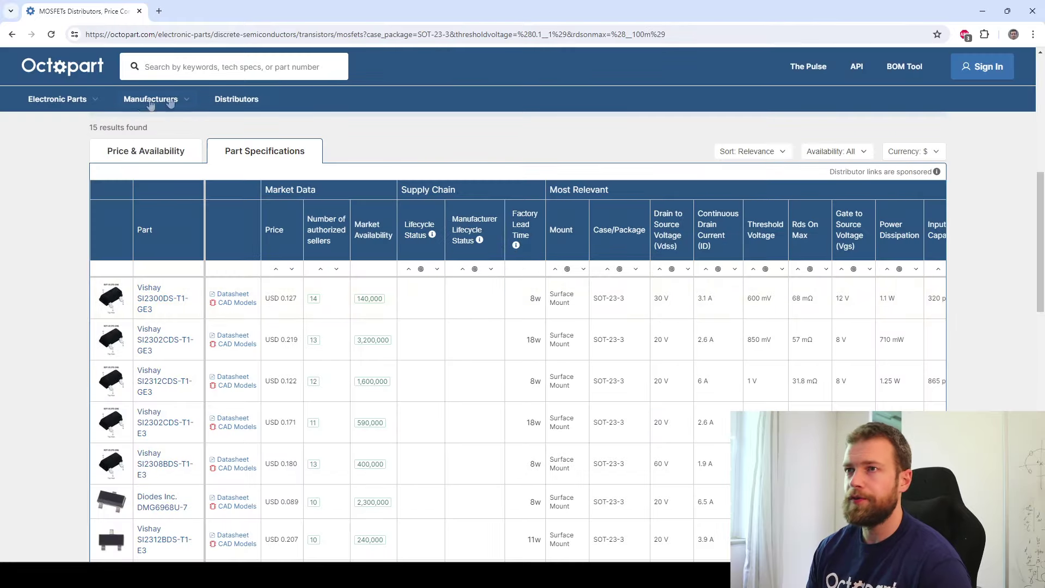
{"action": "left_click_drag", "start_coordinate": [150, 128], "coordinate": [87, 128]}
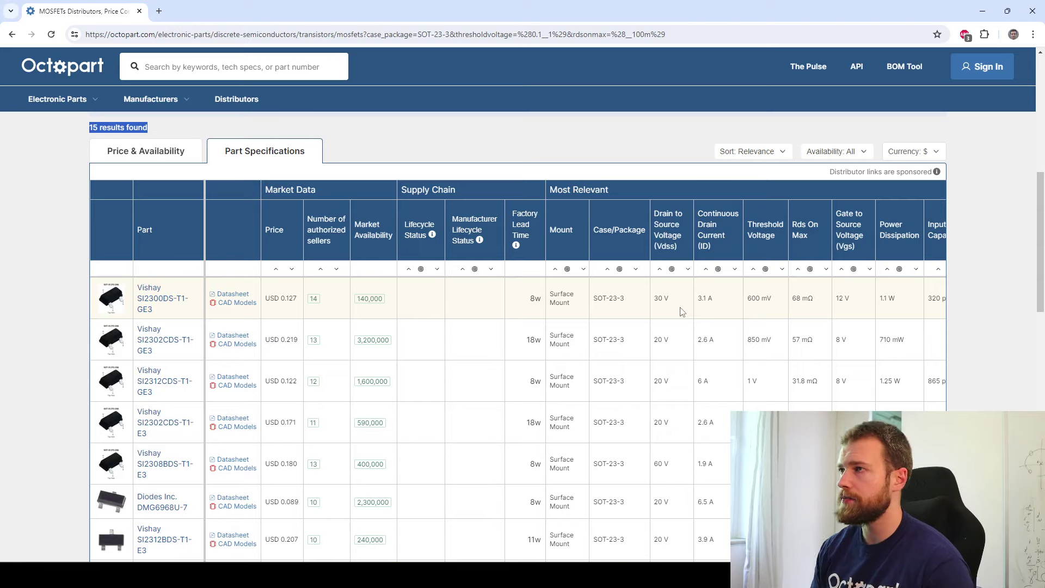
- Scroll through the 15 filtered MOSFETs to compare their prices
{"action": "scroll", "coordinate": [681, 311], "scroll_direction": "up", "scroll_amount": 6}
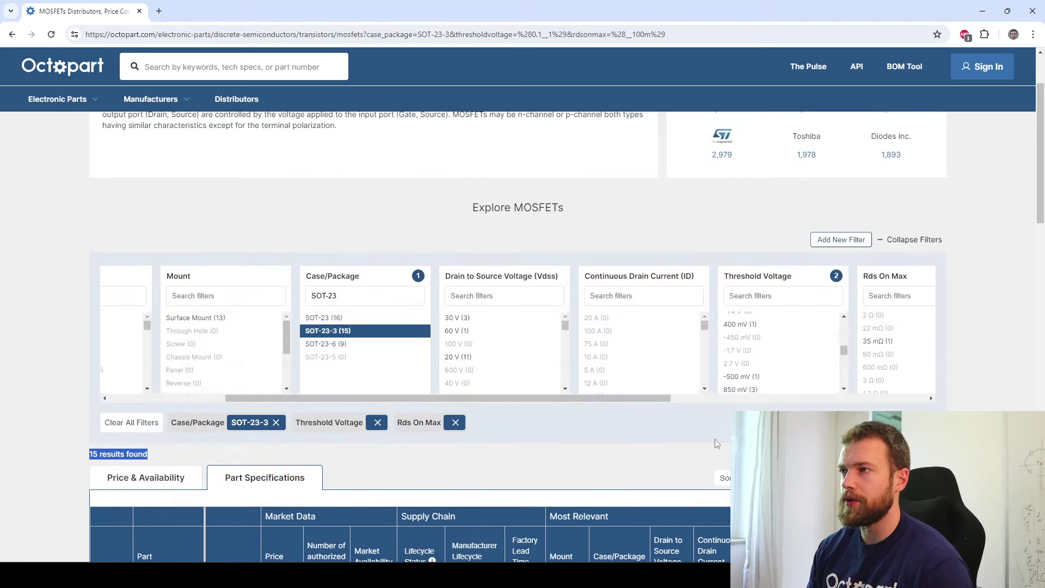
{"action": "scroll", "coordinate": [308, 460], "scroll_direction": "down", "scroll_amount": 2}
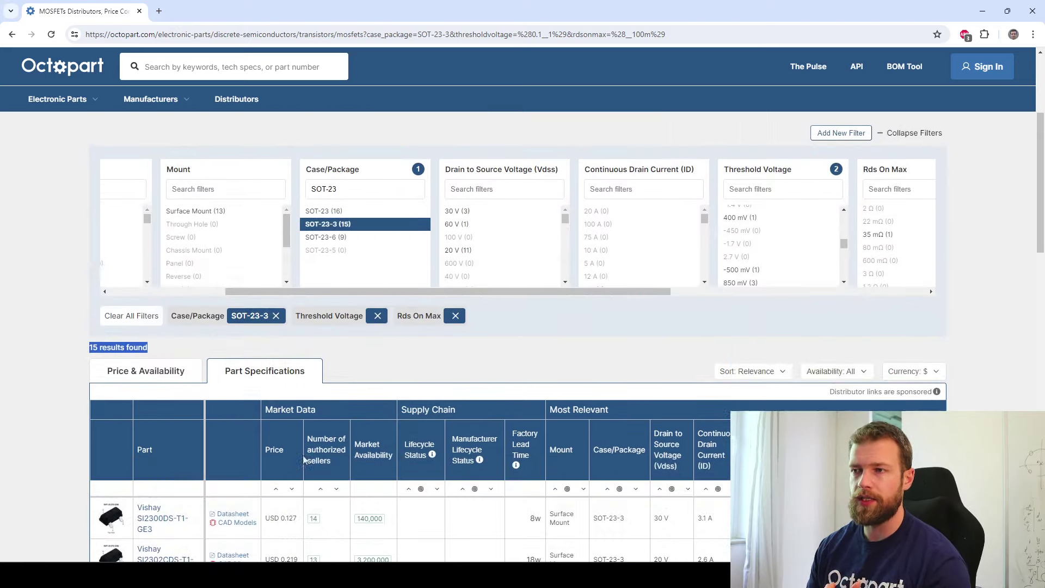
{"action": "scroll", "coordinate": [304, 460], "scroll_direction": "down", "scroll_amount": 3}
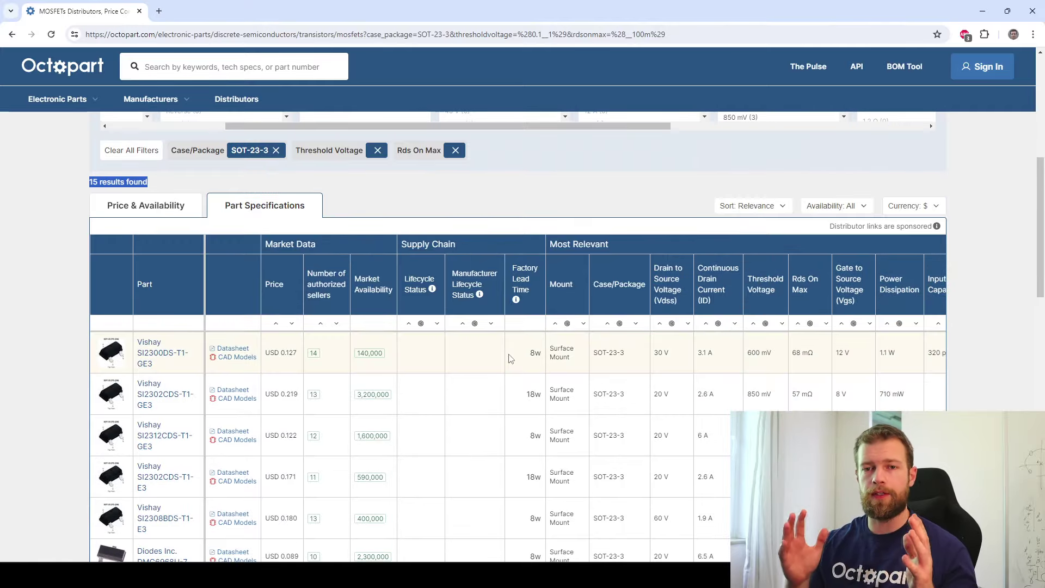
{"action": "scroll", "coordinate": [312, 275], "scroll_direction": "down", "scroll_amount": 1}
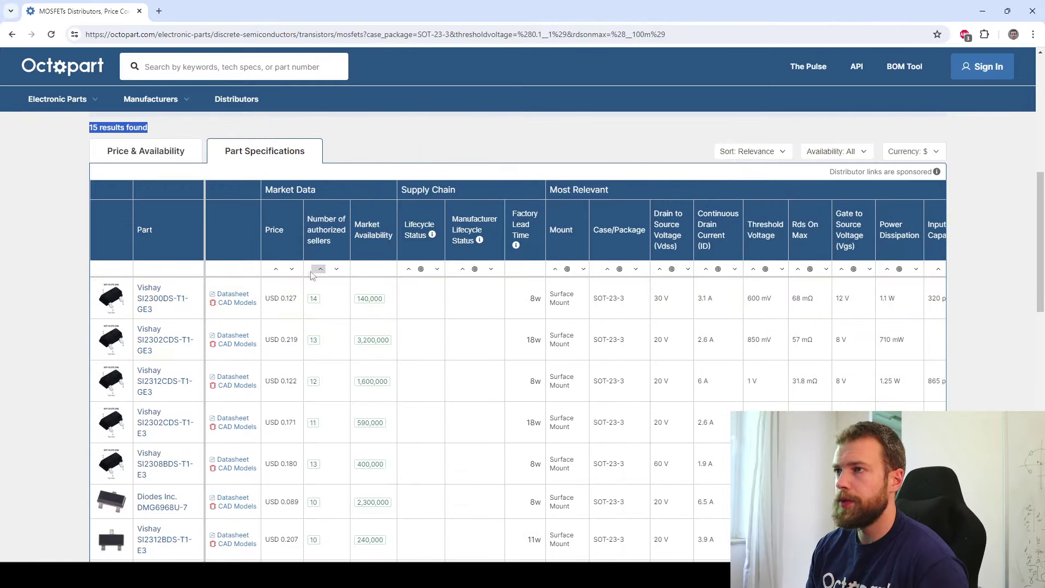
- Sort the SOT-23-3 MOSFET results by price, cheapest first
{"action": "left_click", "coordinate": [274, 270]}
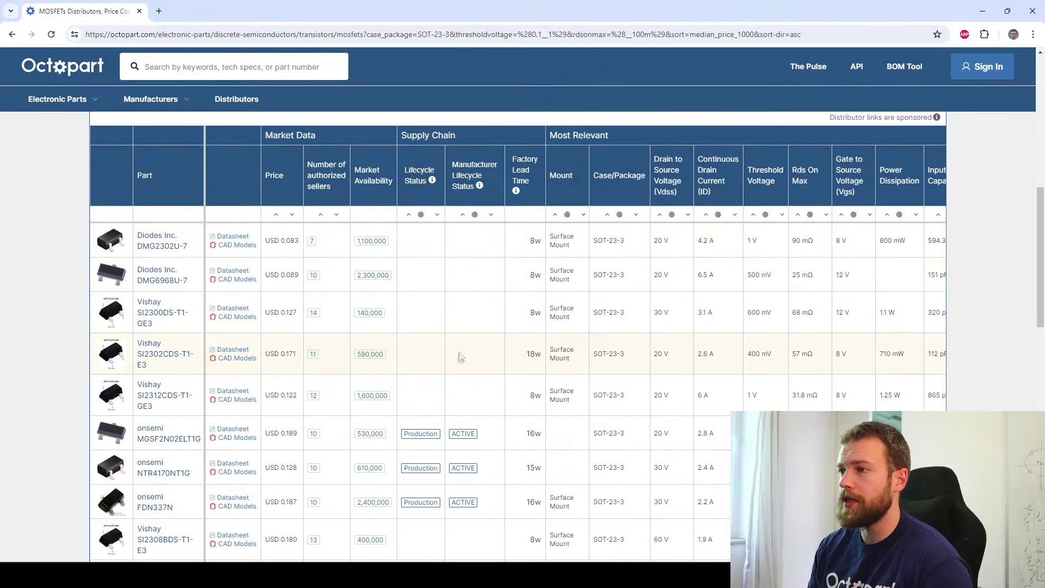
{"action": "scroll", "coordinate": [462, 357], "scroll_direction": "down", "scroll_amount": 2}
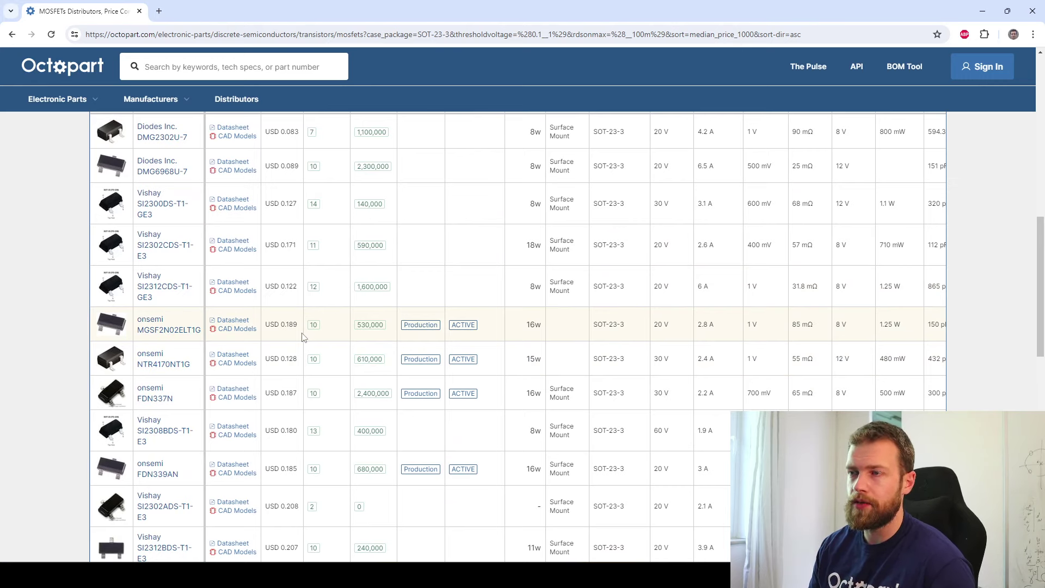
{"action": "scroll", "coordinate": [675, 446], "scroll_direction": "up", "scroll_amount": 2}
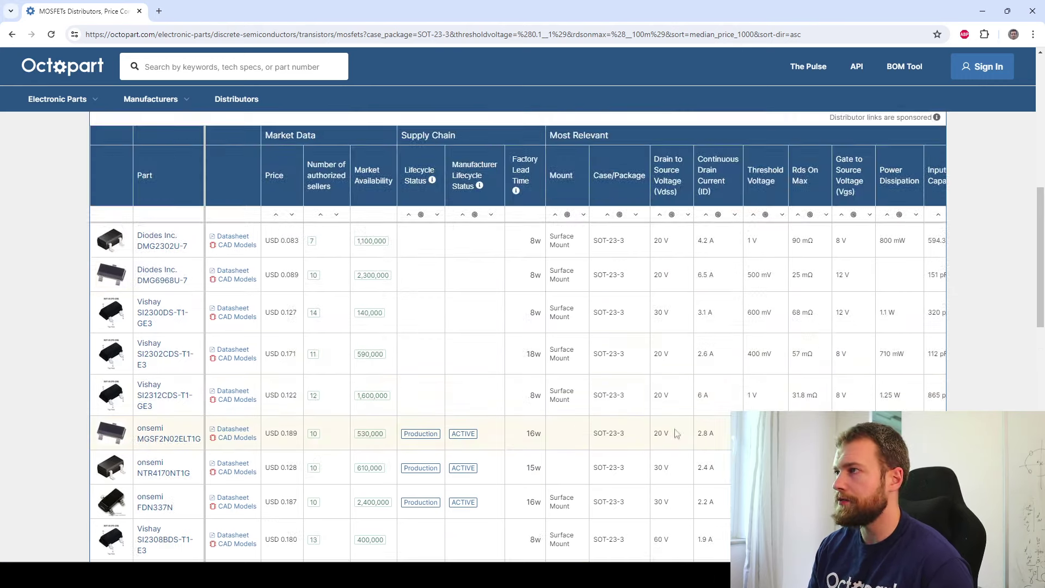
- Check the onsemi MGSF2N02ELT1G row's 20 V drain-source and 2.8 A current ratings
{"action": "triple_click", "coordinate": [674, 435]}
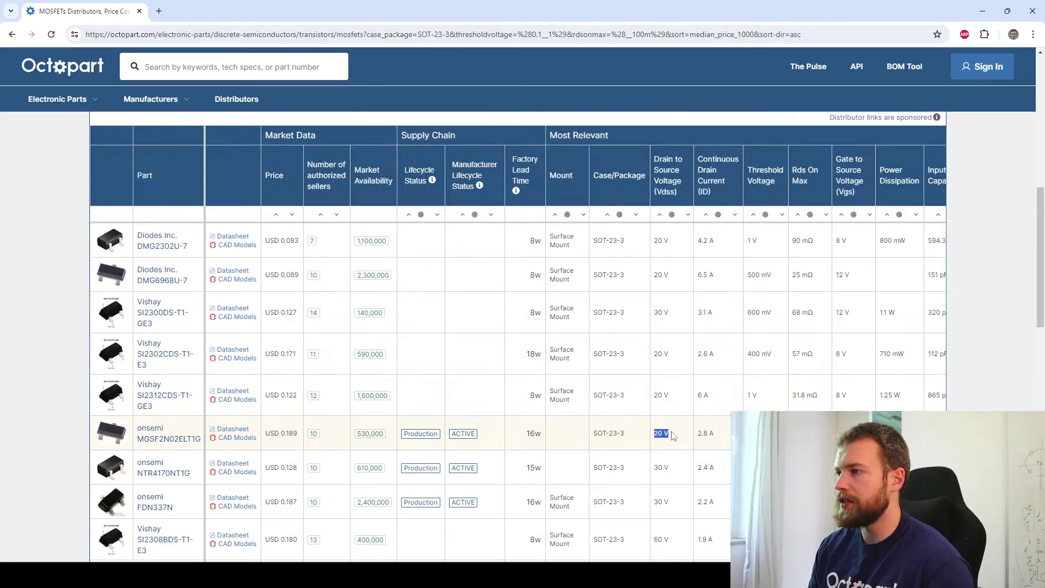
{"action": "triple_click", "coordinate": [702, 435]}
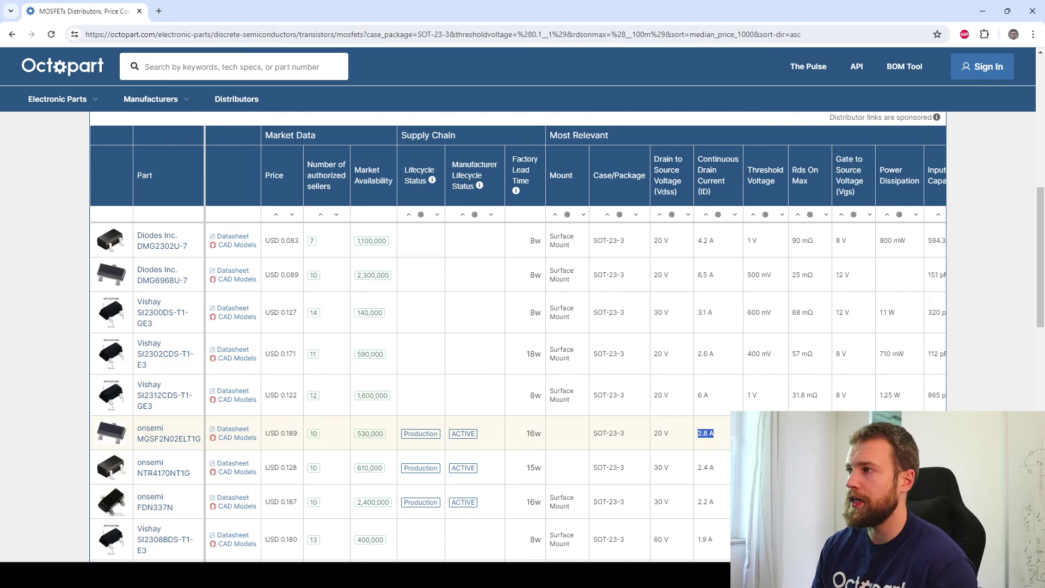
{"action": "left_click", "coordinate": [726, 441]}
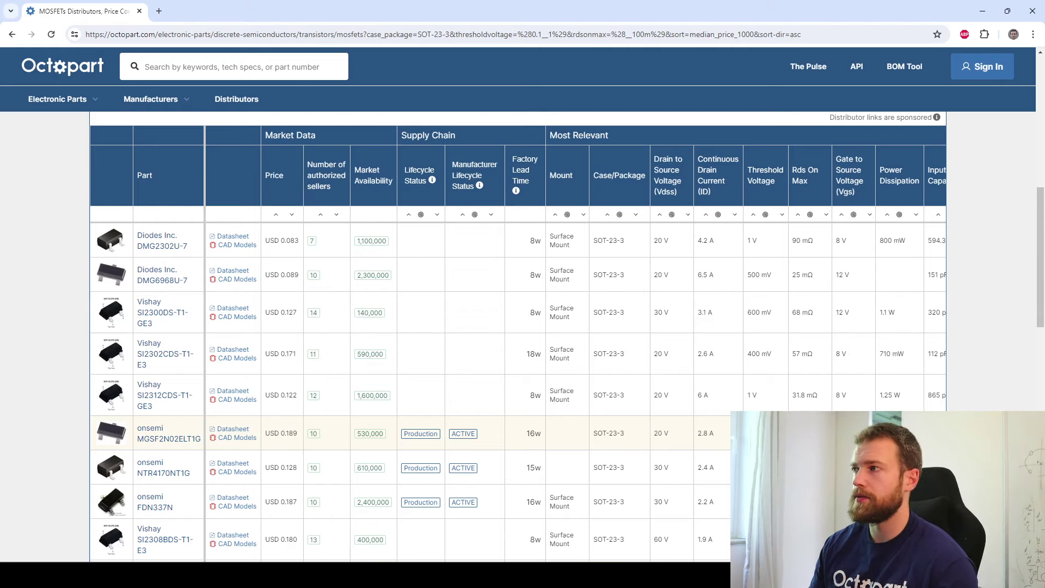
{"action": "scroll", "coordinate": [575, 343], "scroll_direction": "right", "scroll_amount": 3}
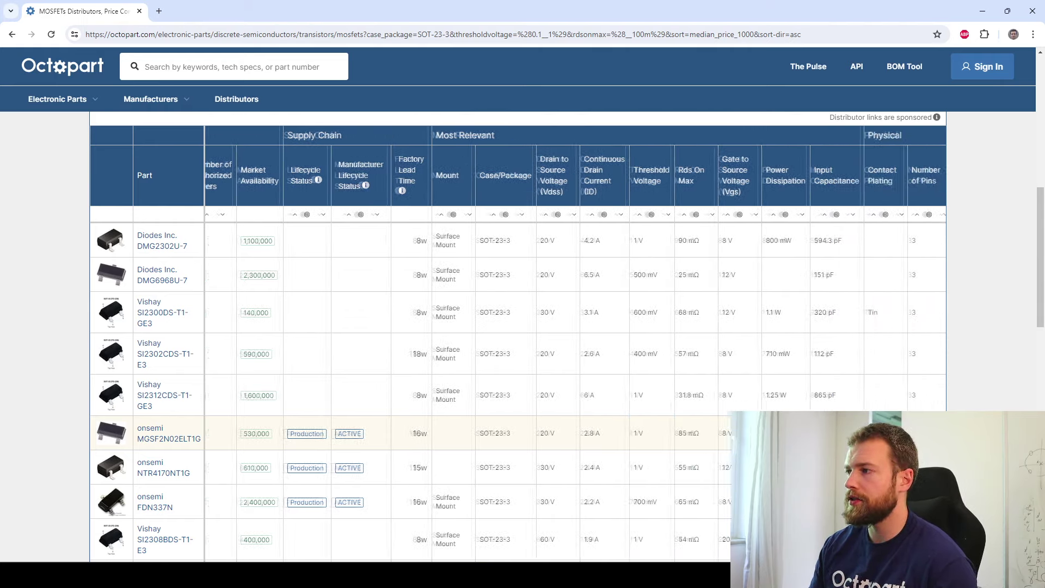
{"action": "scroll", "coordinate": [575, 344], "scroll_direction": "right", "scroll_amount": 6}
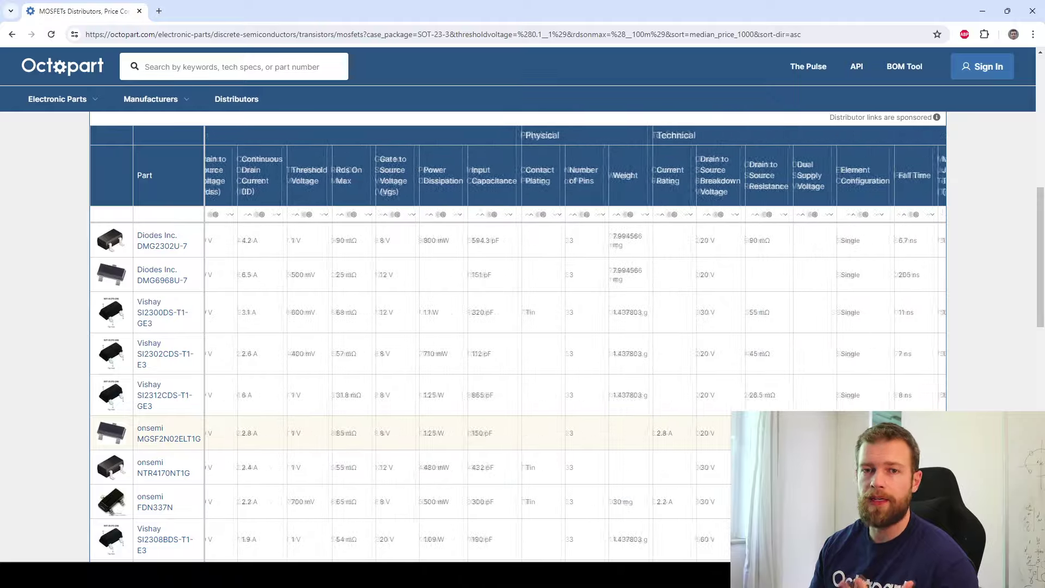
{"action": "scroll", "coordinate": [575, 344], "scroll_direction": "right", "scroll_amount": 5}
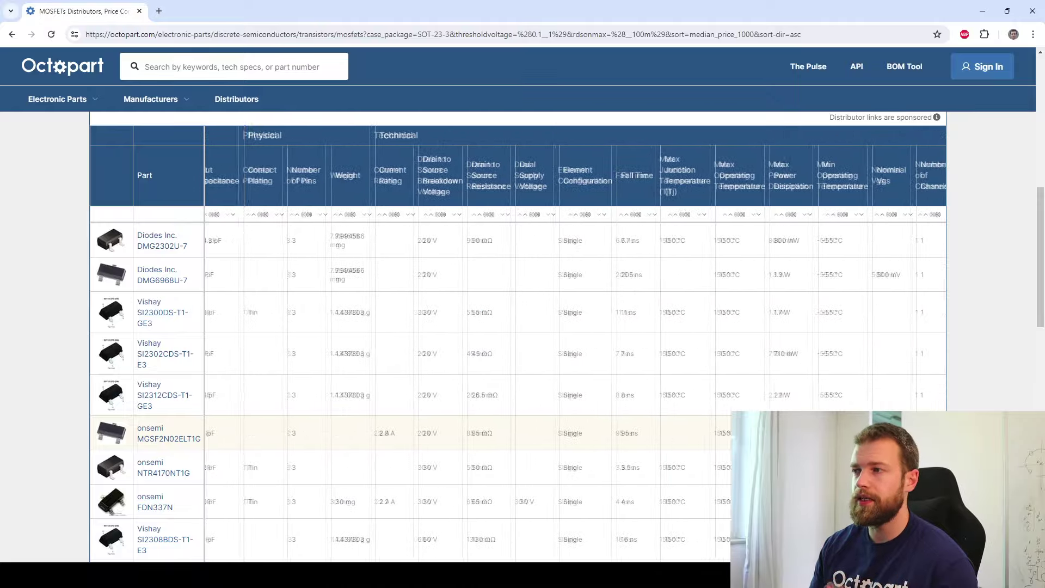
{"action": "scroll", "coordinate": [576, 344], "scroll_direction": "right", "scroll_amount": 2}
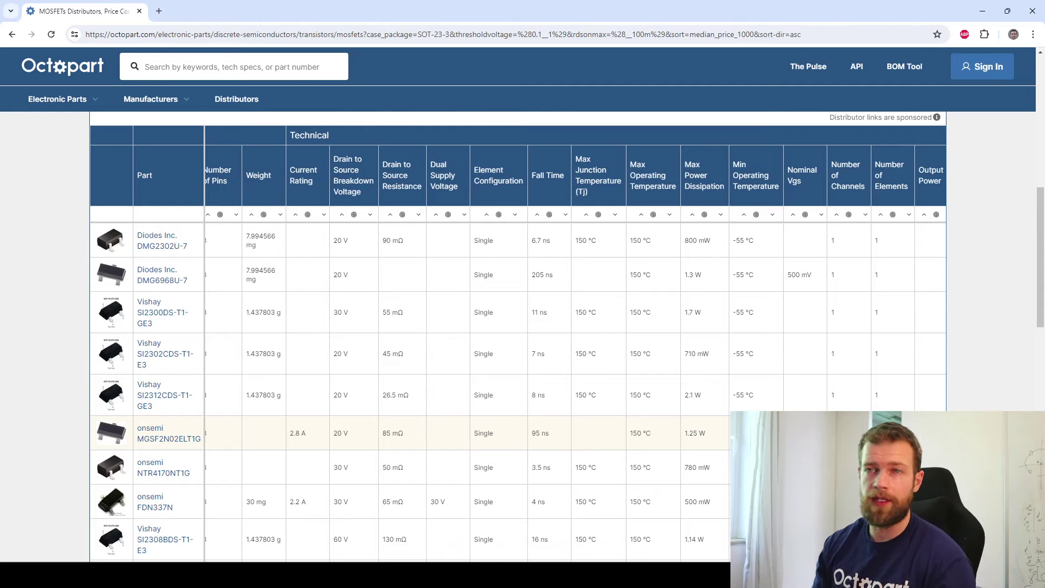
{"action": "scroll", "coordinate": [446, 444], "scroll_direction": "left", "scroll_amount": 15}
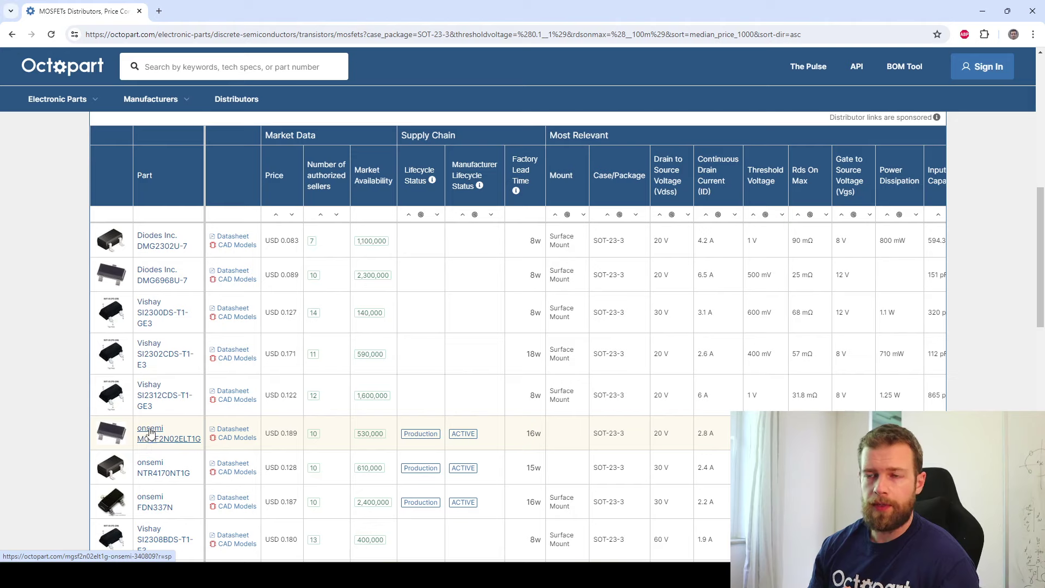
- Open the MGSF2N02ELT1G page, review stock, datasheets and CAD models, then select its part number
{"action": "left_click", "coordinate": [155, 447]}
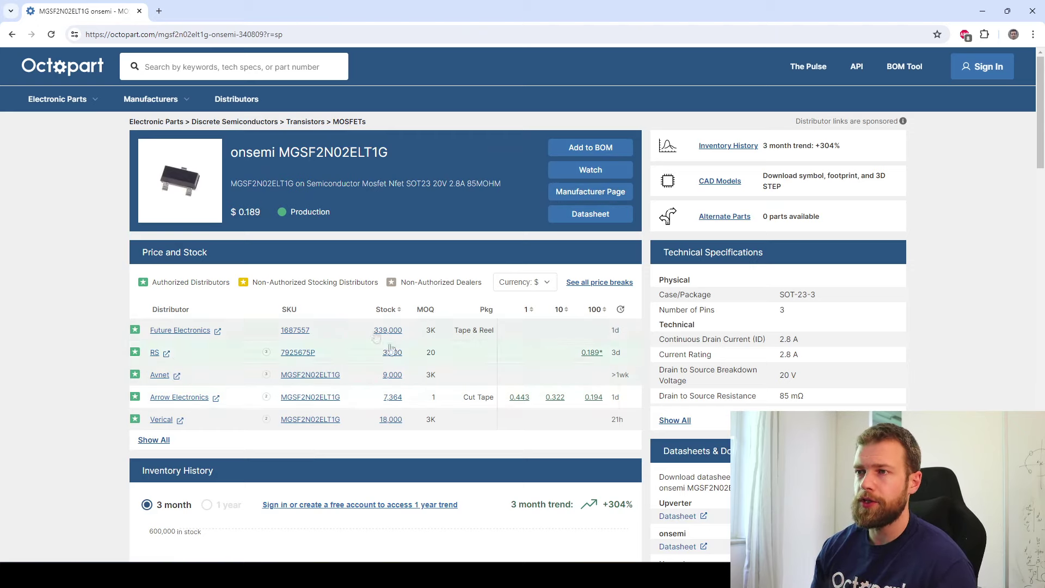
{"action": "scroll", "coordinate": [275, 381], "scroll_direction": "down", "scroll_amount": 4}
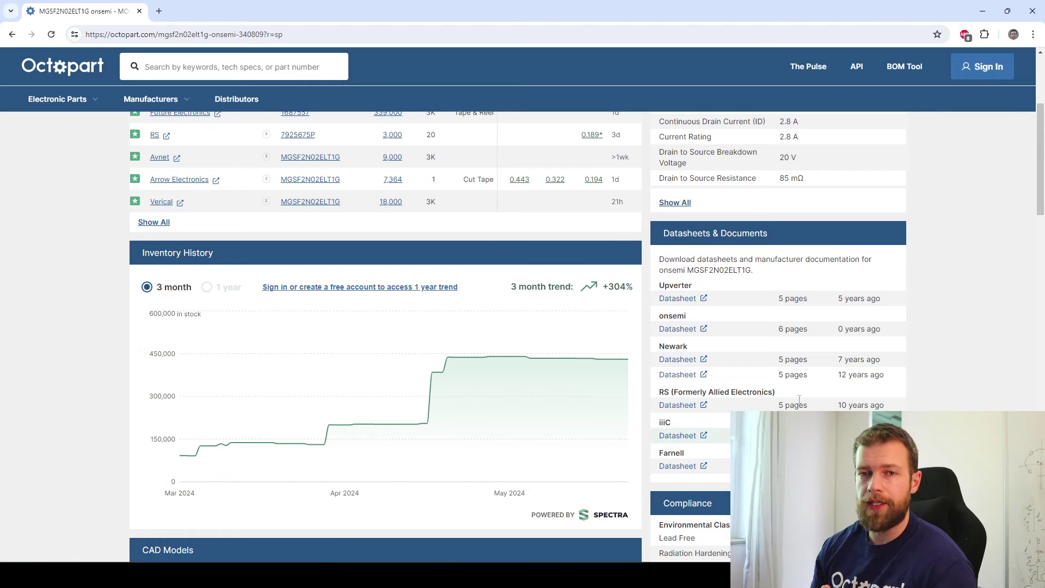
{"action": "scroll", "coordinate": [771, 375], "scroll_direction": "down", "scroll_amount": 2}
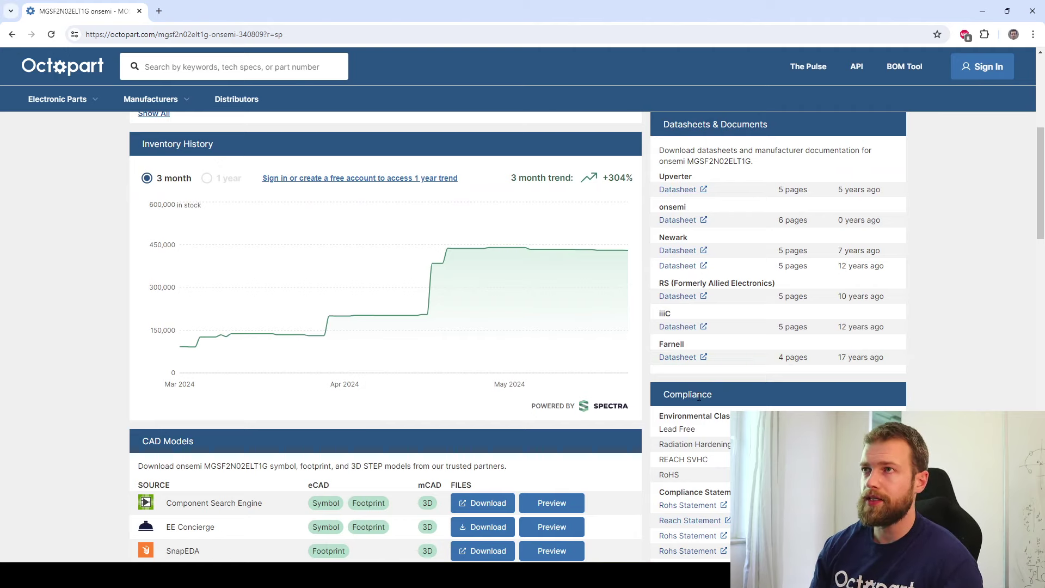
{"action": "scroll", "coordinate": [725, 436], "scroll_direction": "down", "scroll_amount": 2}
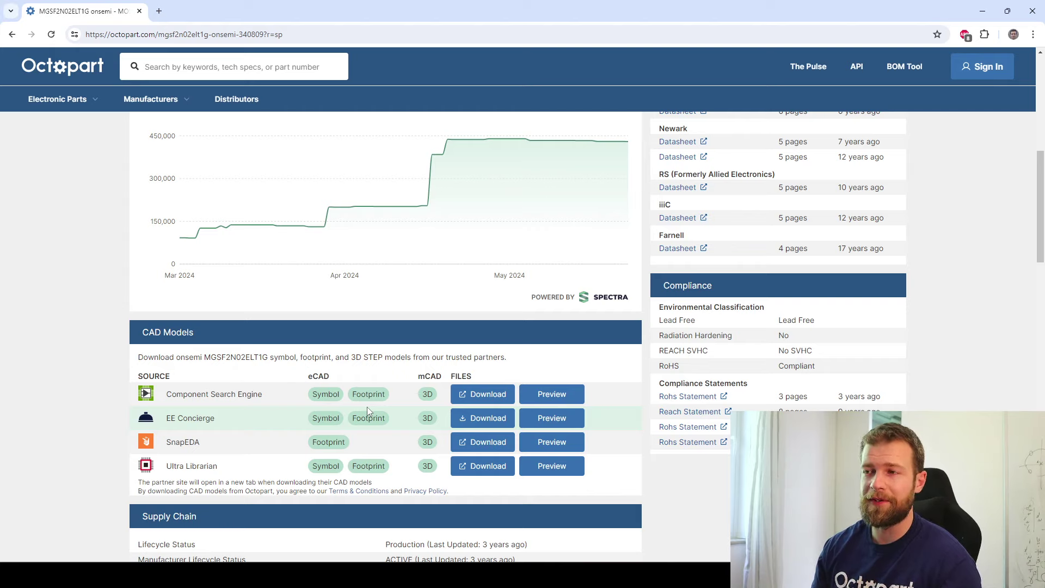
{"action": "scroll", "coordinate": [370, 407], "scroll_direction": "up", "scroll_amount": 4}
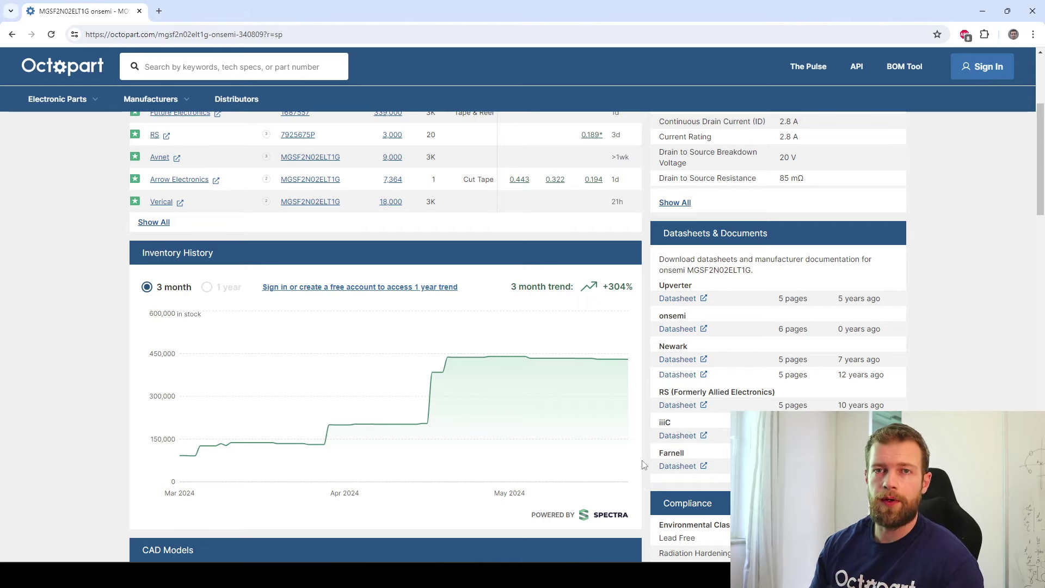
{"action": "scroll", "coordinate": [663, 462], "scroll_direction": "up", "scroll_amount": 2}
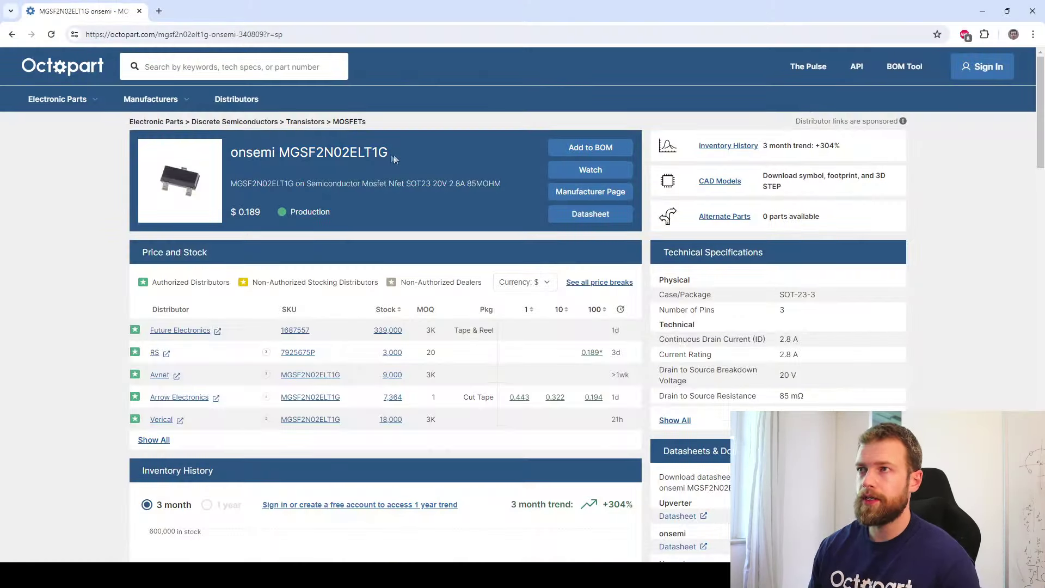
{"action": "double_click", "coordinate": [337, 153]}
{"action": "key", "text": "ctrl+c"}
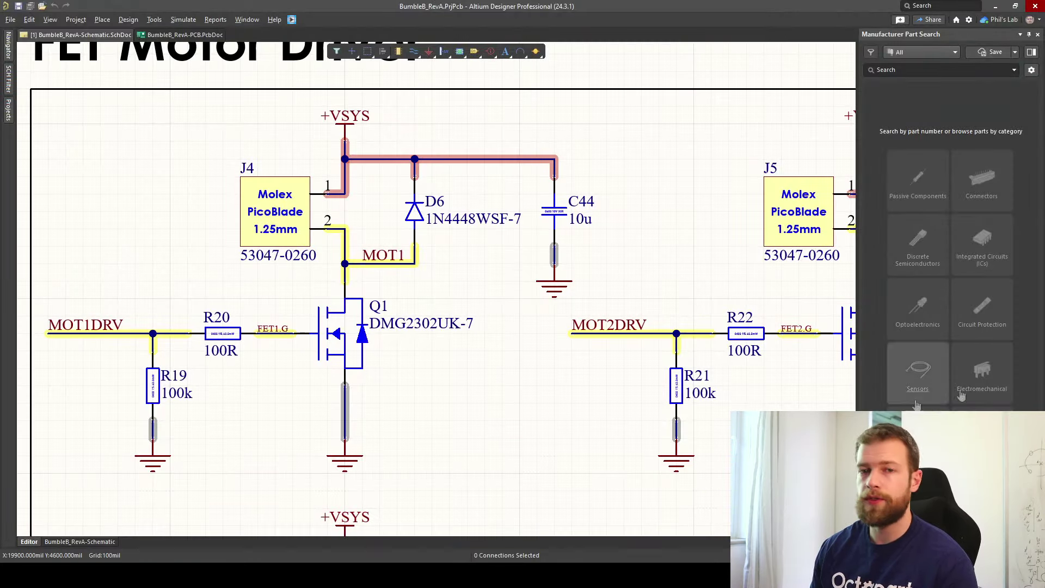
- Search Manufacturer Part Search for the pasted part number MGSF2N02ELT1G
{"action": "left_click", "coordinate": [961, 71]}
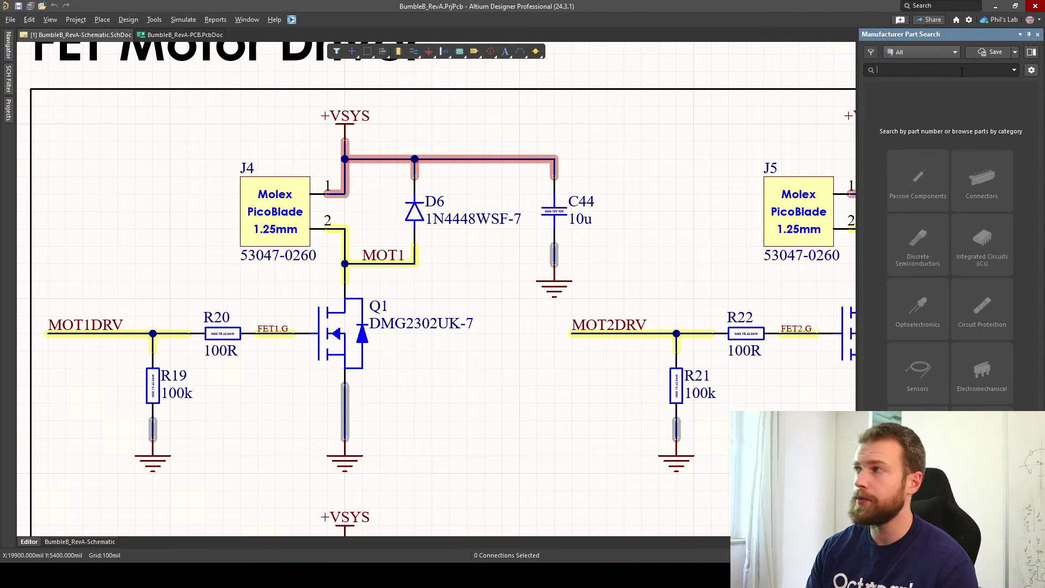
{"action": "key", "text": "ctrl+v"}
{"action": "key", "text": "Return"}
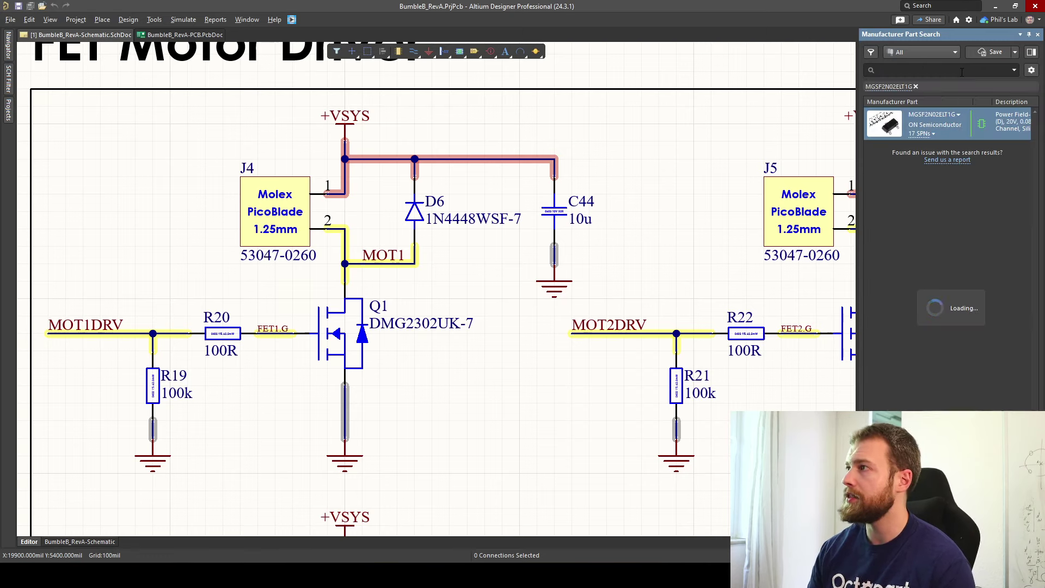
{"action": "left_click_drag", "start_coordinate": [858, 124], "coordinate": [766, 125]}
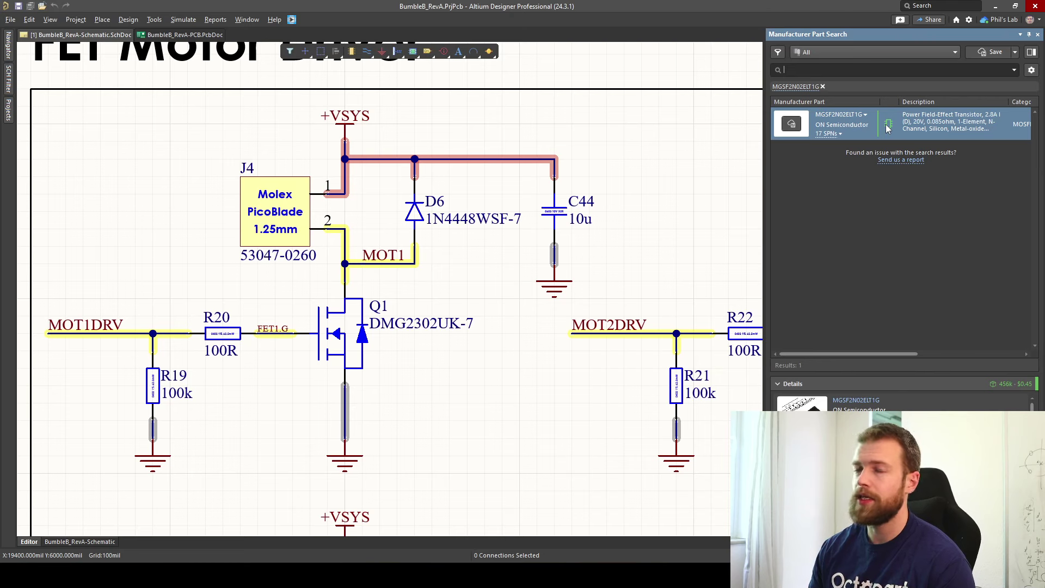
- Place the MGSF2N02ELT1G result on the schematic below and right of Q1
{"action": "mouse_move", "coordinate": [888, 128]}
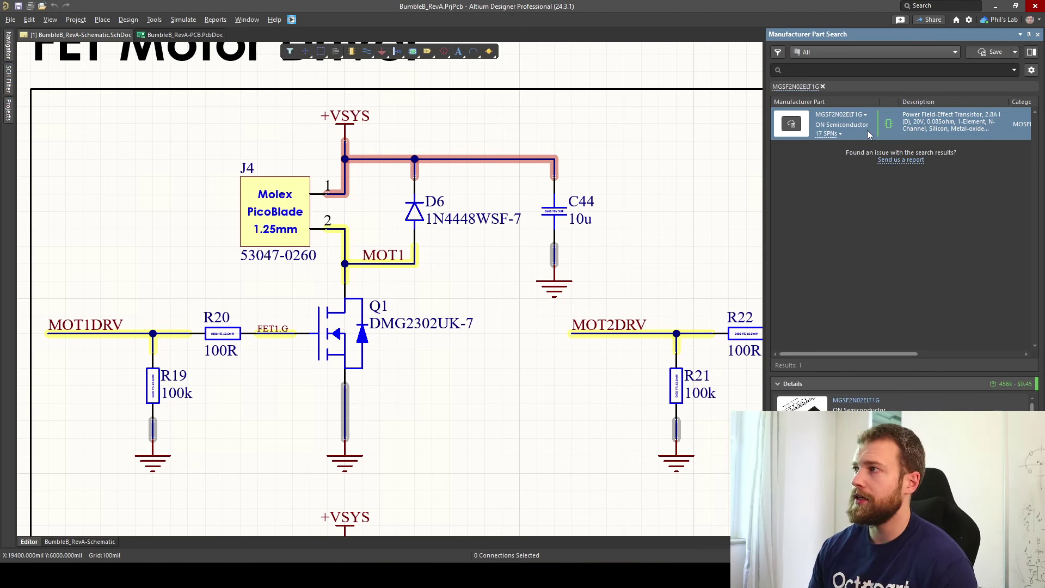
{"action": "right_click", "coordinate": [868, 130]}
{"action": "left_click", "coordinate": [898, 162]}
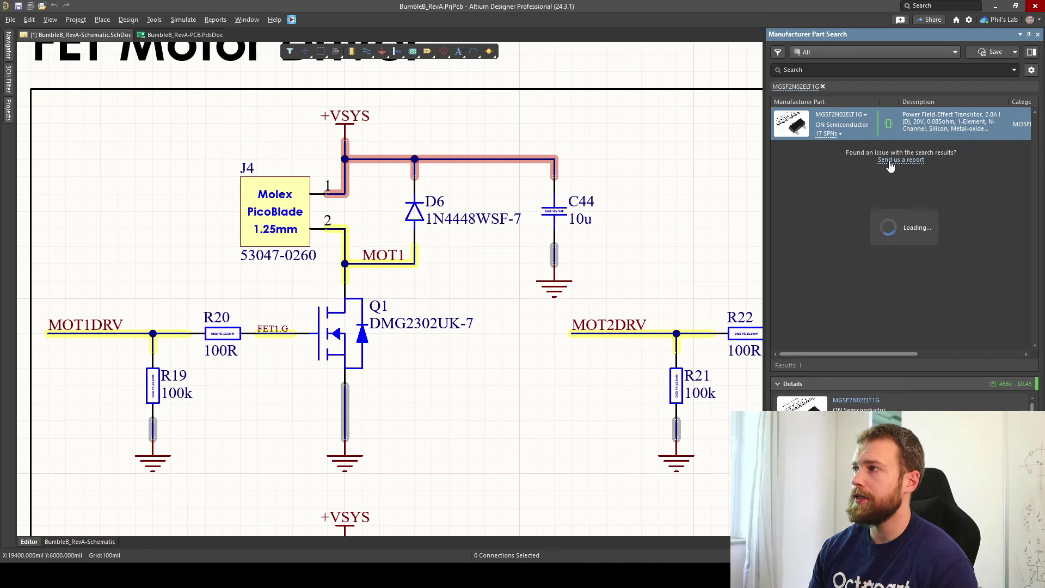
{"action": "left_click", "coordinate": [499, 444]}
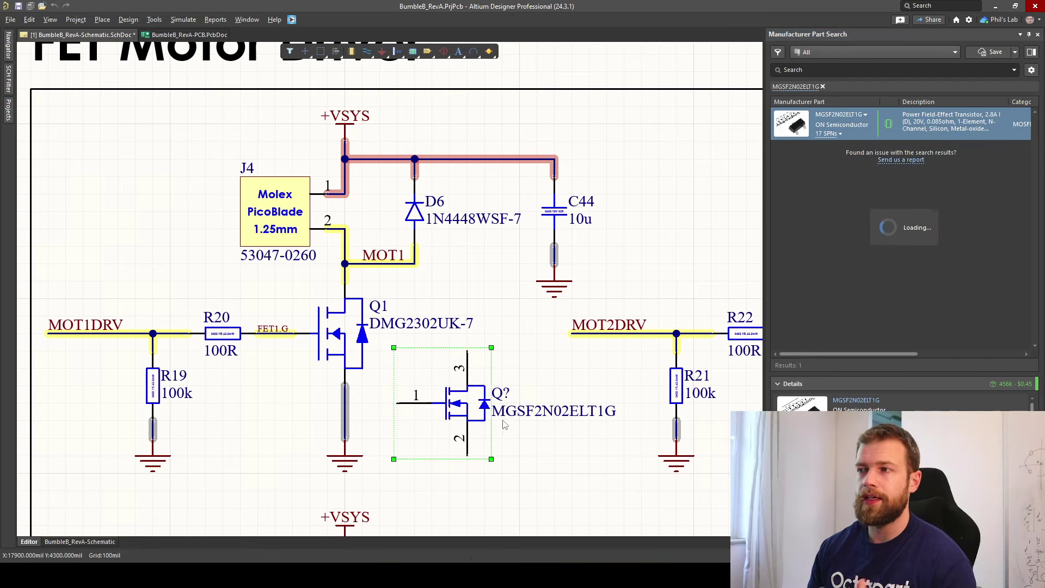
{"action": "left_click", "coordinate": [541, 356]}
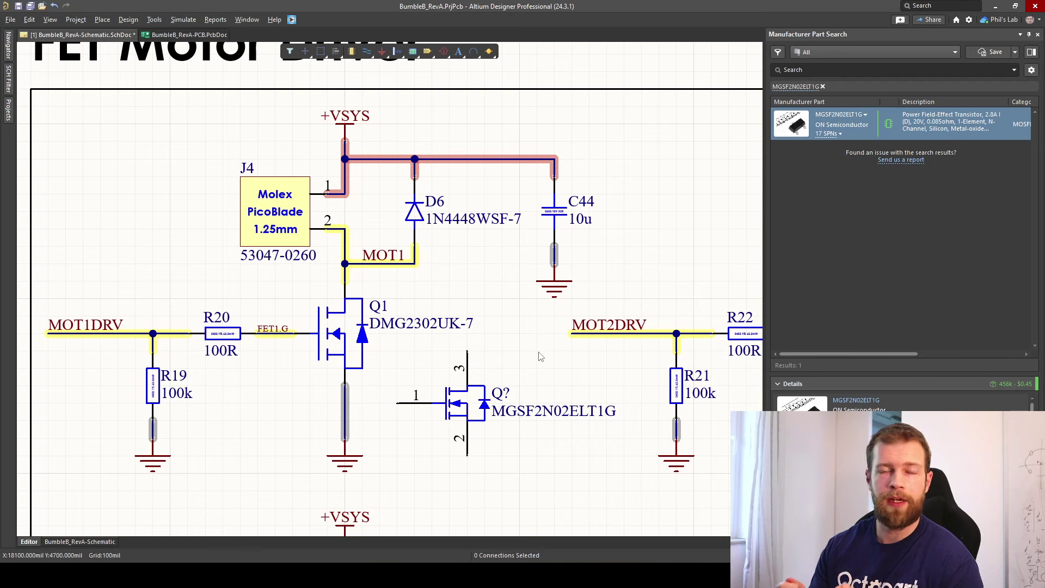